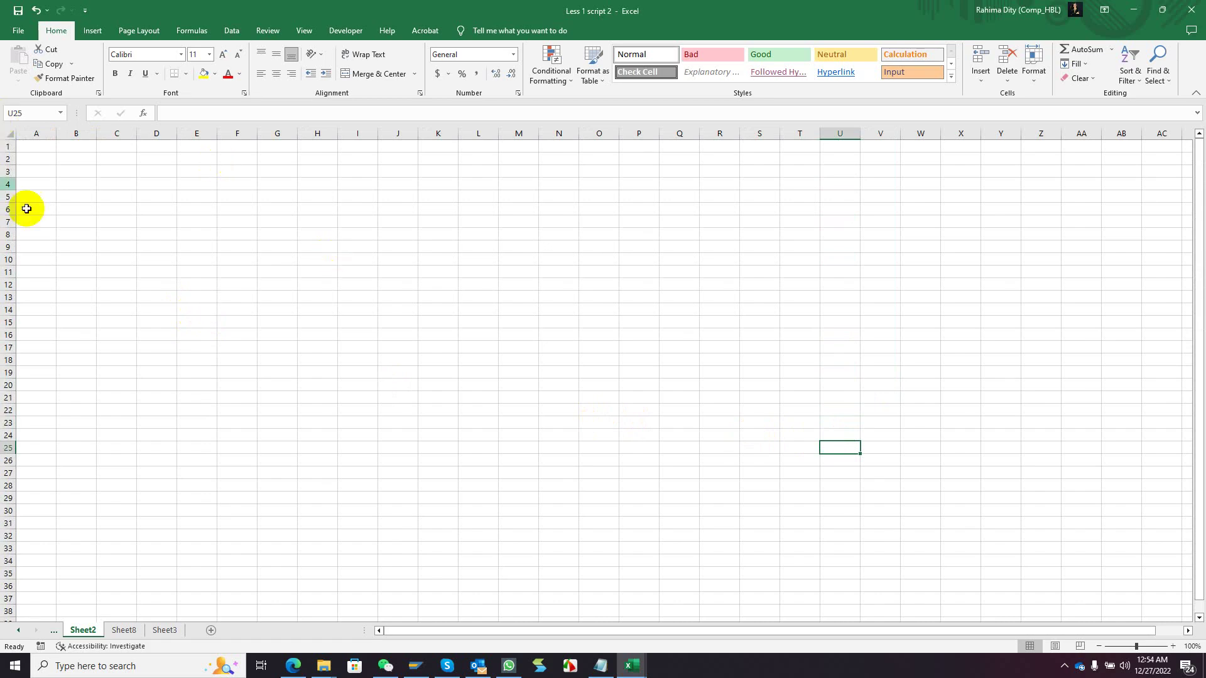
Select cell A1 and examine the Quick Access Toolbar customization options, leaving them unchanged.
left_click(76, 171)
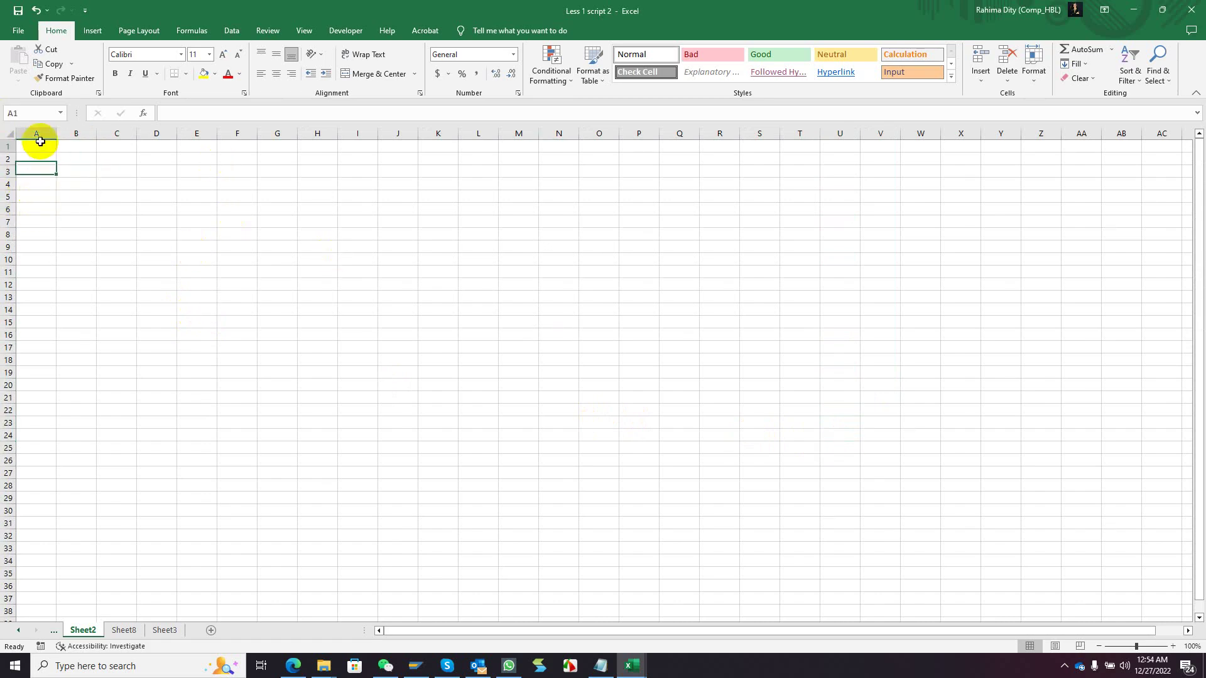
left_click(43, 147)
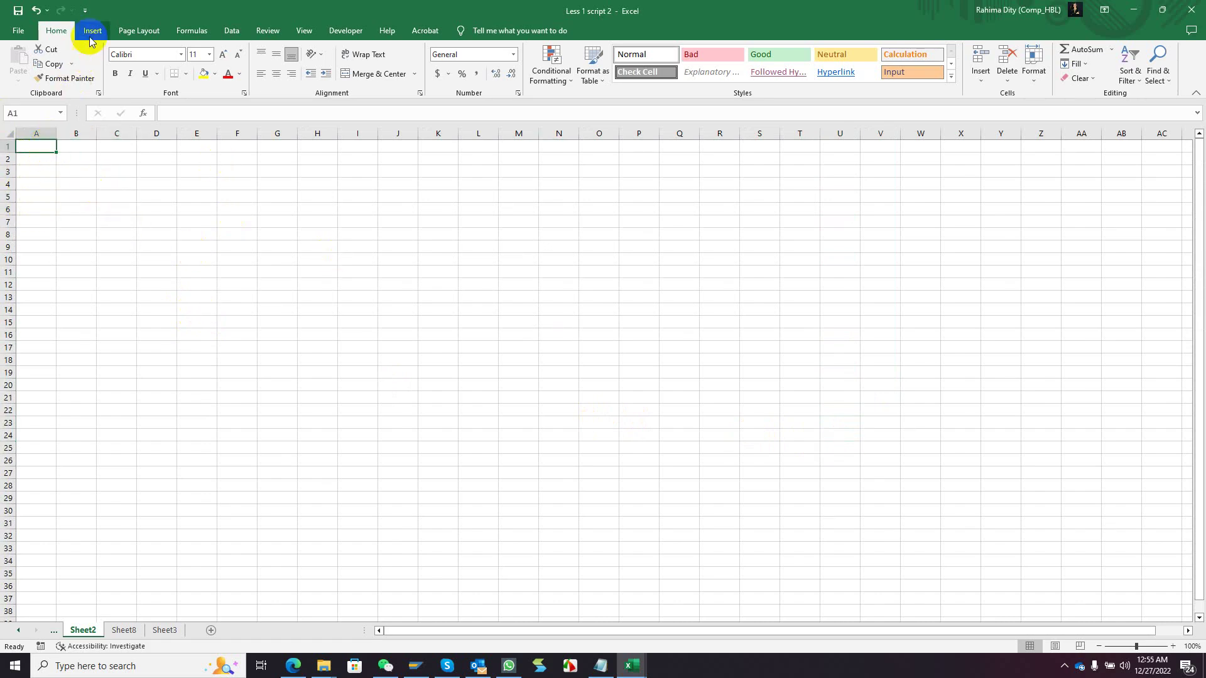
left_click(85, 11)
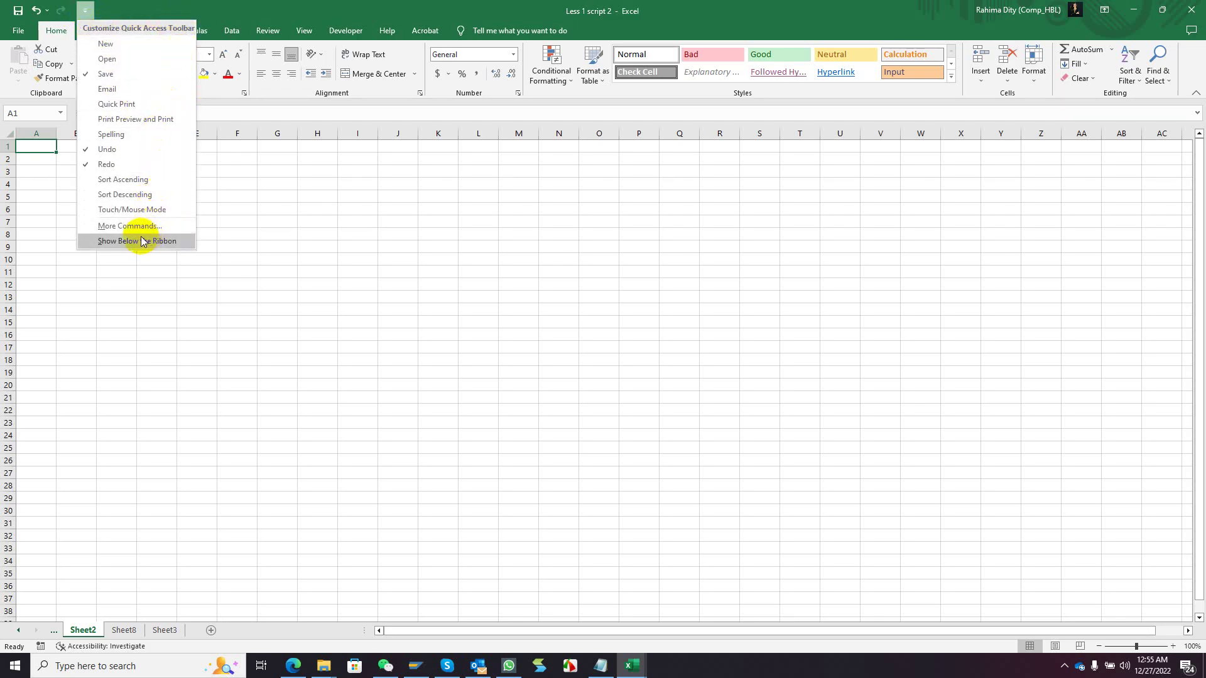
left_click(86, 13)
left_click(85, 16)
left_click(84, 14)
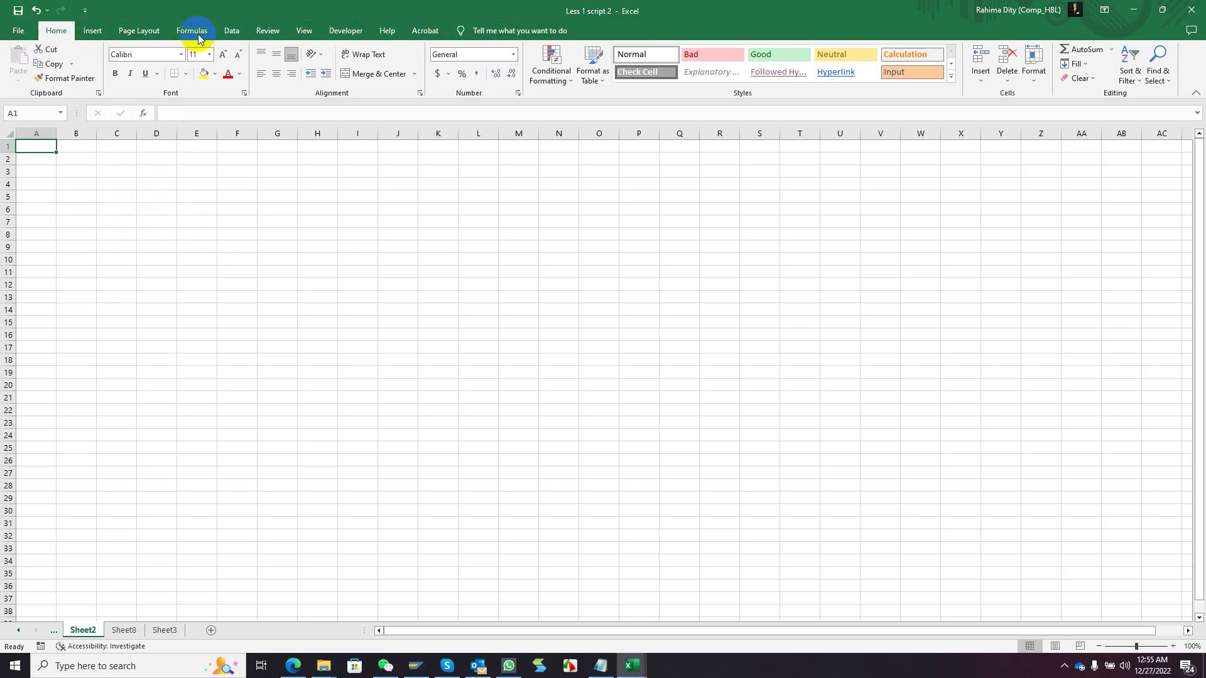
Examine the Insert, Page Layout, Formulas and Data command sets of the ribbon, returning to the Home commands.
left_click(93, 31)
left_click(137, 32)
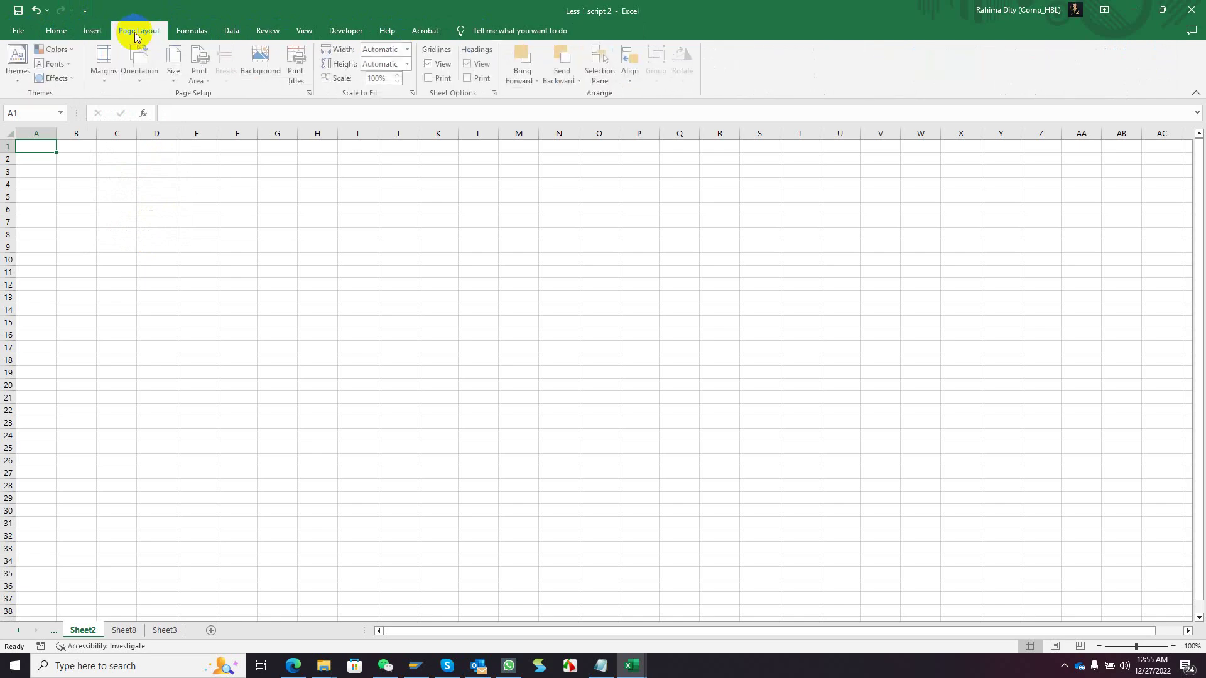
left_click(191, 33)
left_click(230, 33)
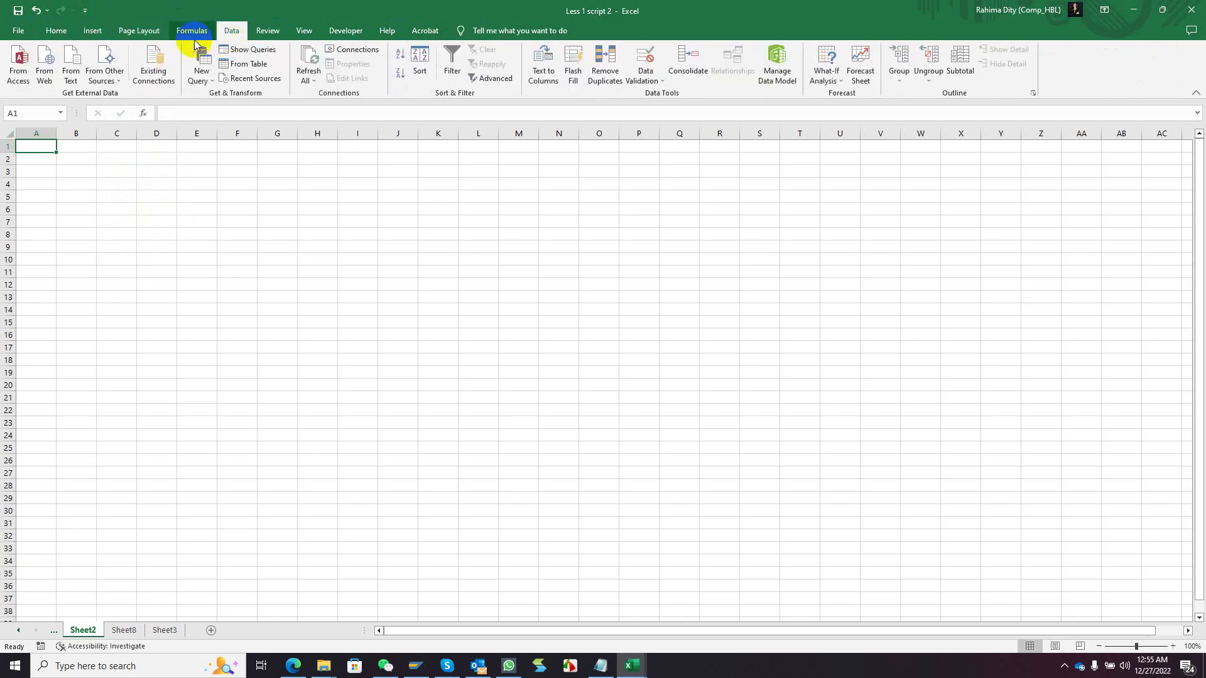
left_click(58, 33)
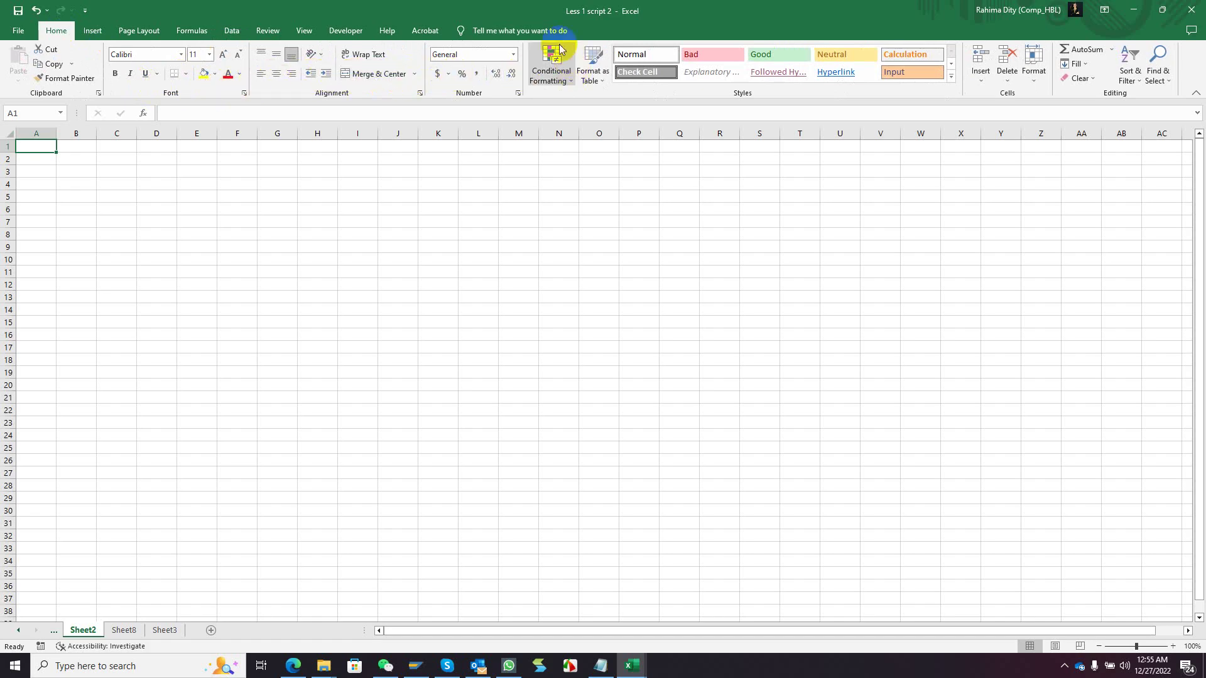
left_click(93, 33)
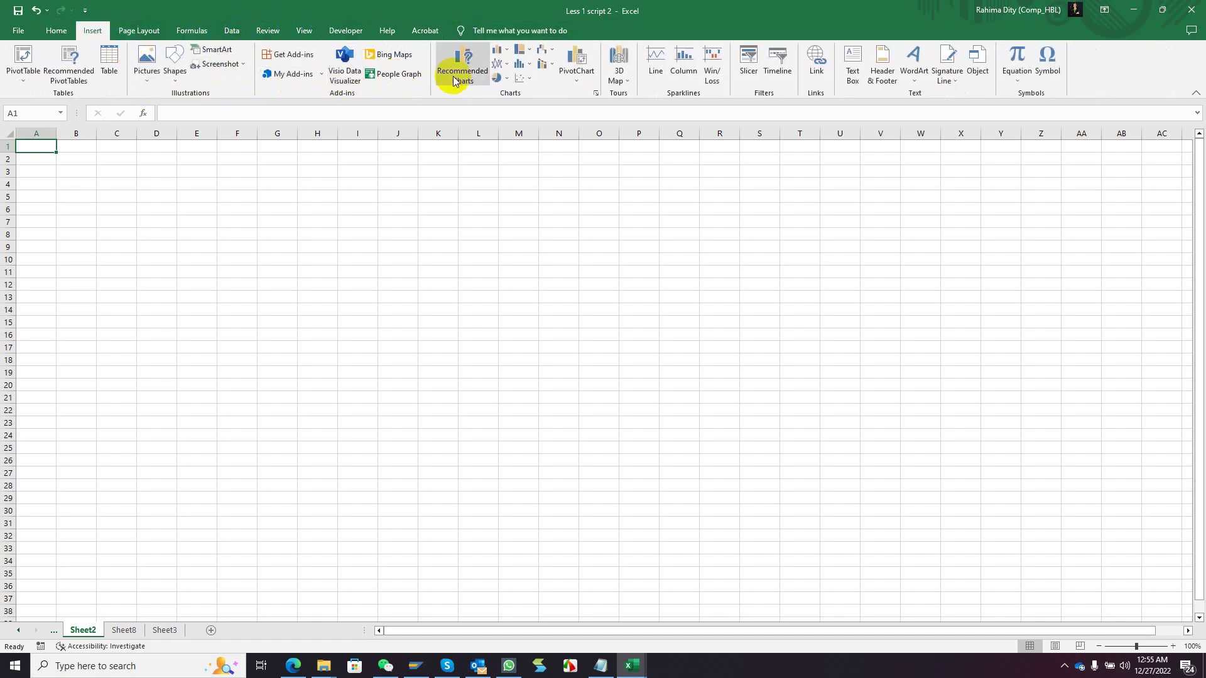
left_click(55, 33)
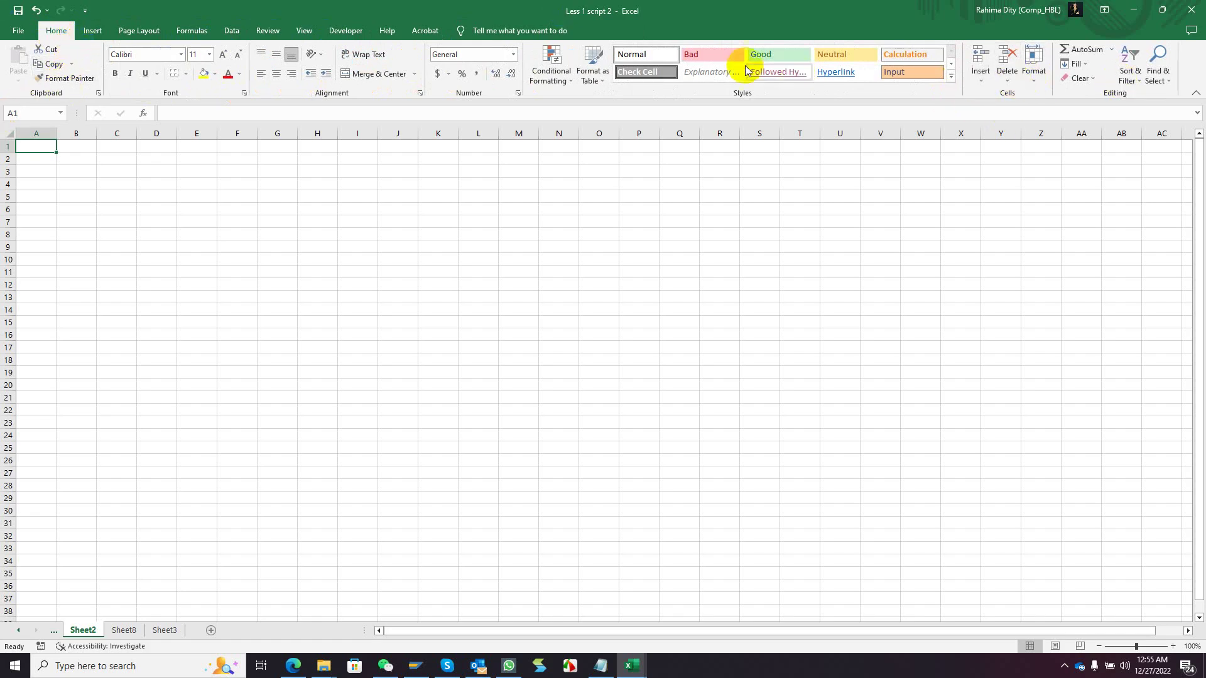
Collapse the ribbon to gain worksheet space and expand it again, two times in a row.
double_click(60, 32)
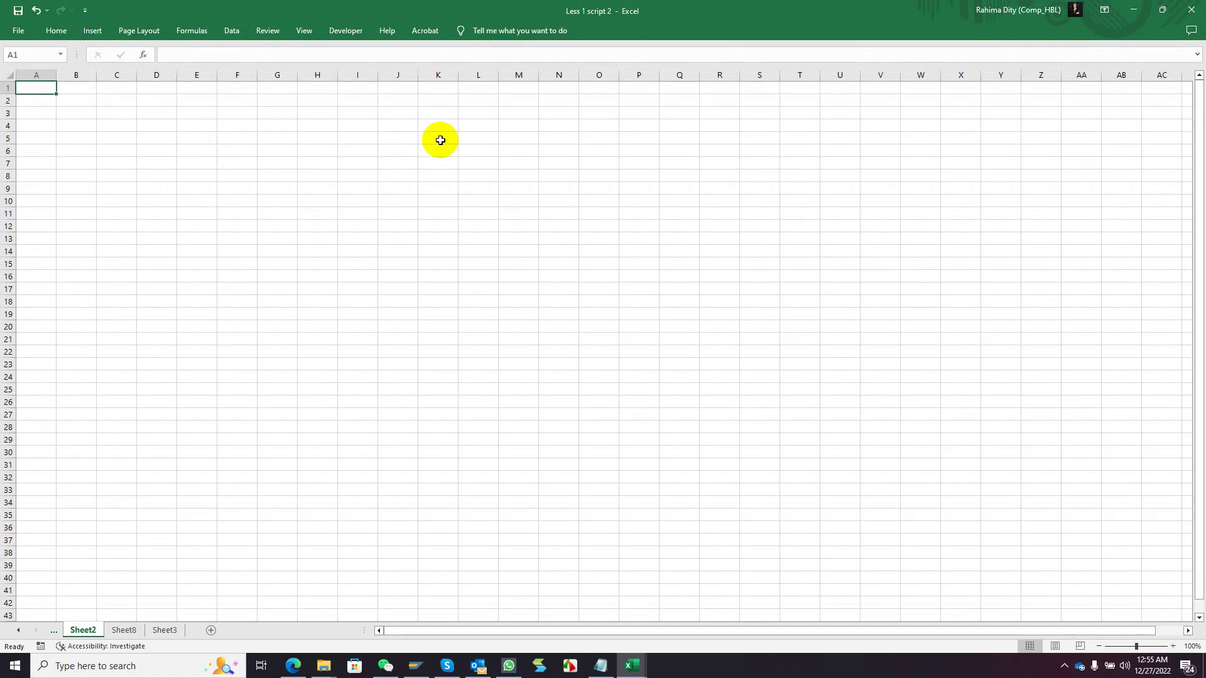
double_click(60, 32)
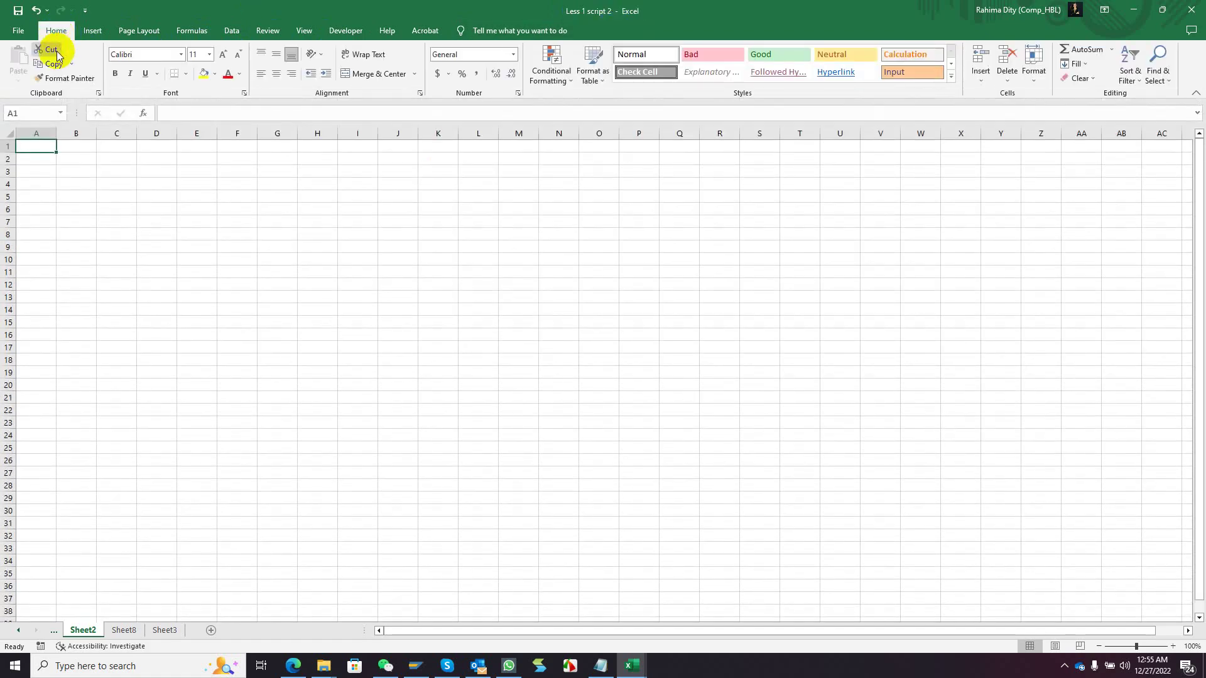
left_click(1195, 97)
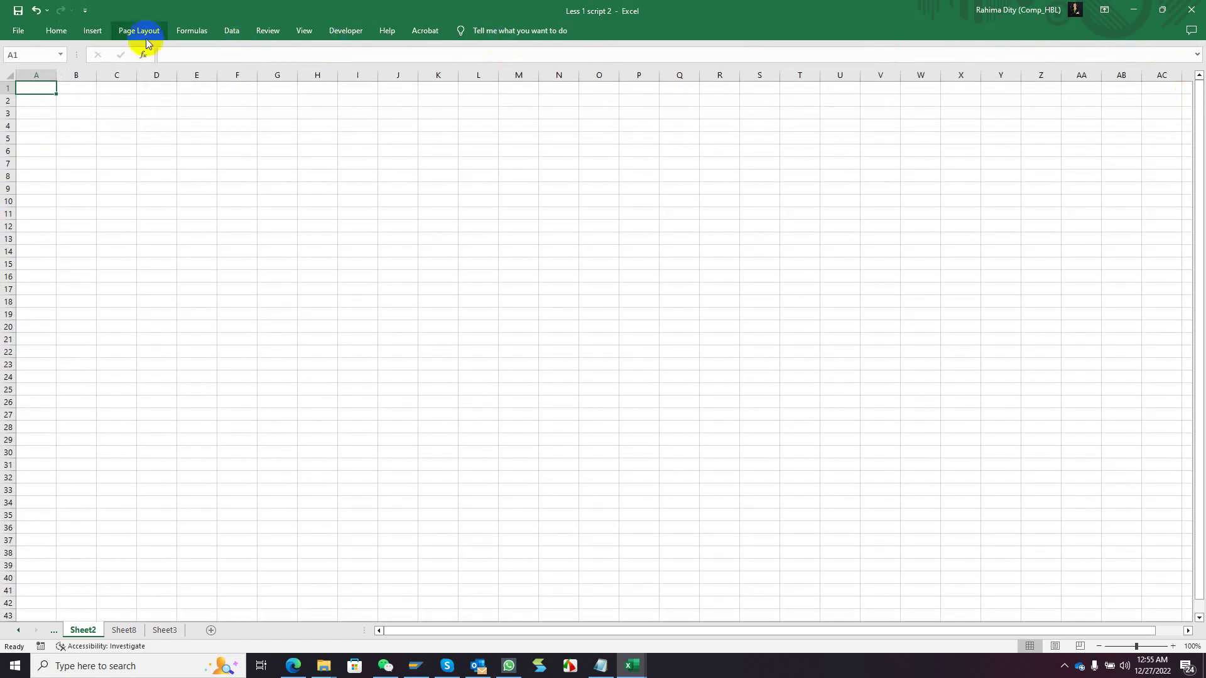
double_click(55, 31)
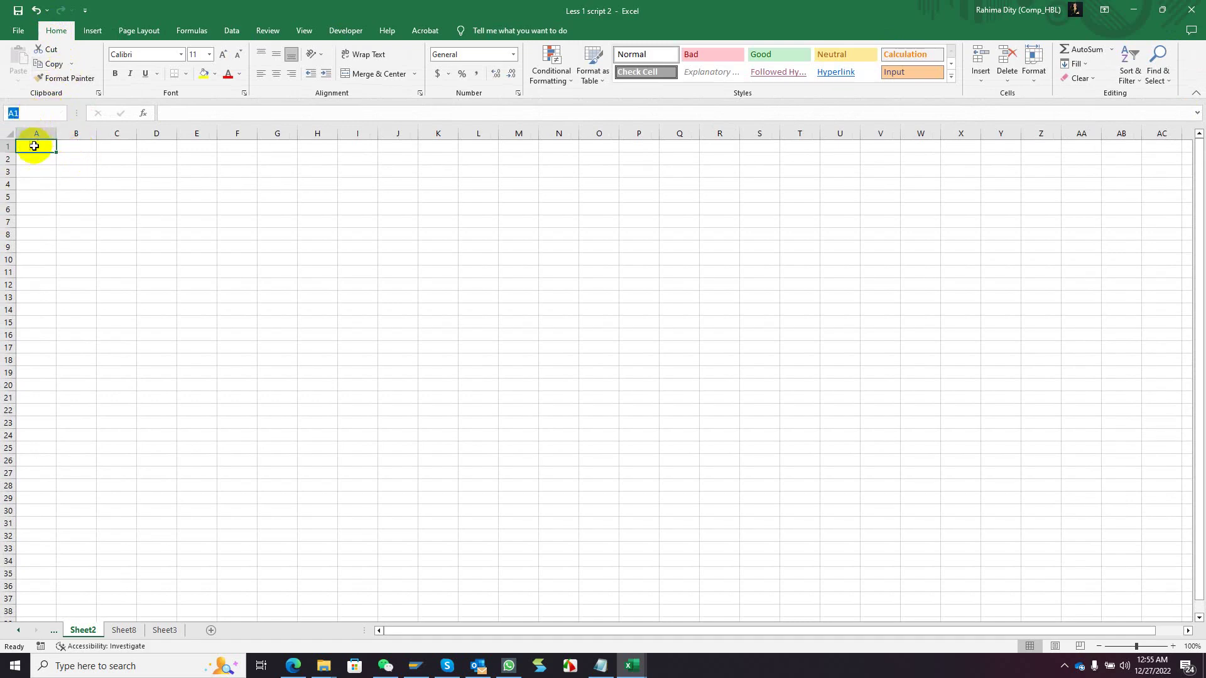
Select several cells in the upper rows of columns C to F one after another, finishing on cell A1.
left_click(111, 146)
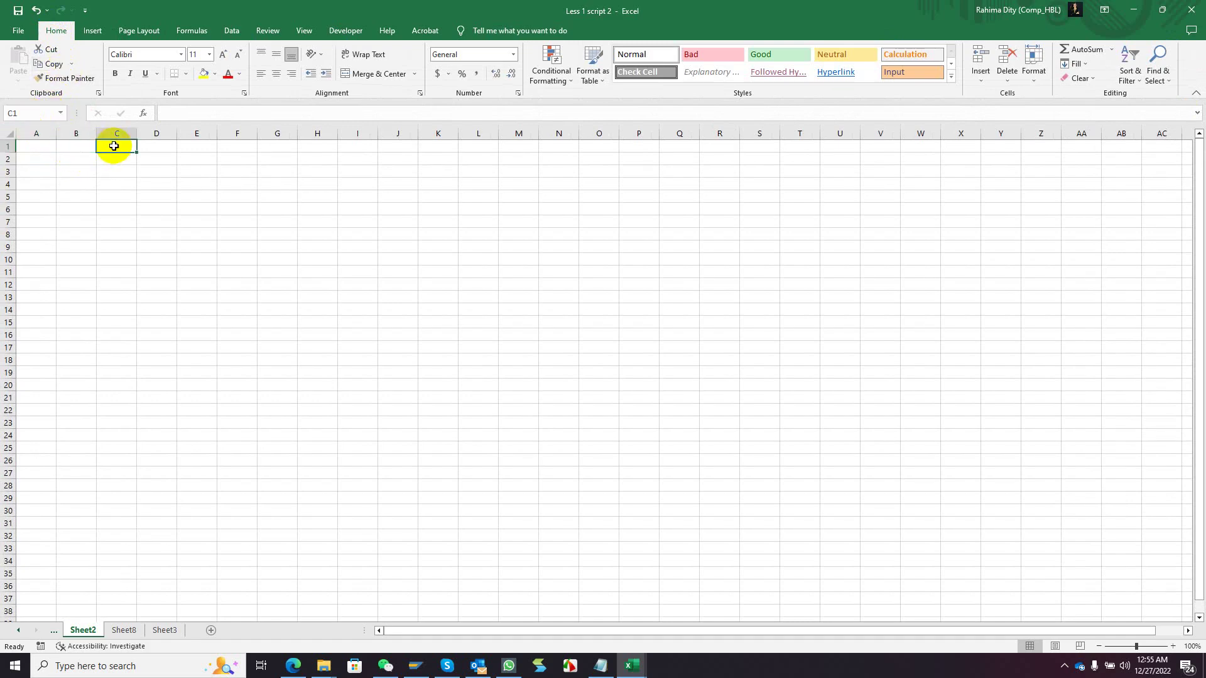
left_click(124, 183)
left_click_drag(170, 183, 164, 258)
left_click(114, 186)
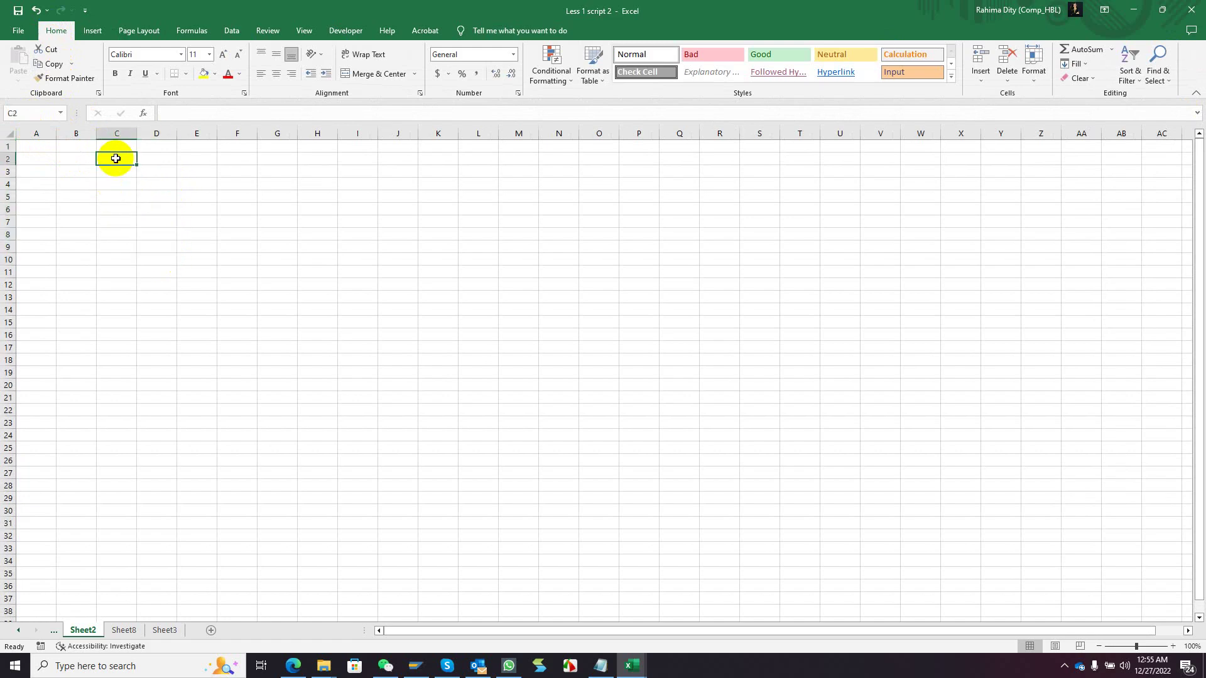
left_click(118, 146)
left_click(168, 144)
left_click(207, 146)
left_click(228, 154)
left_click(33, 146)
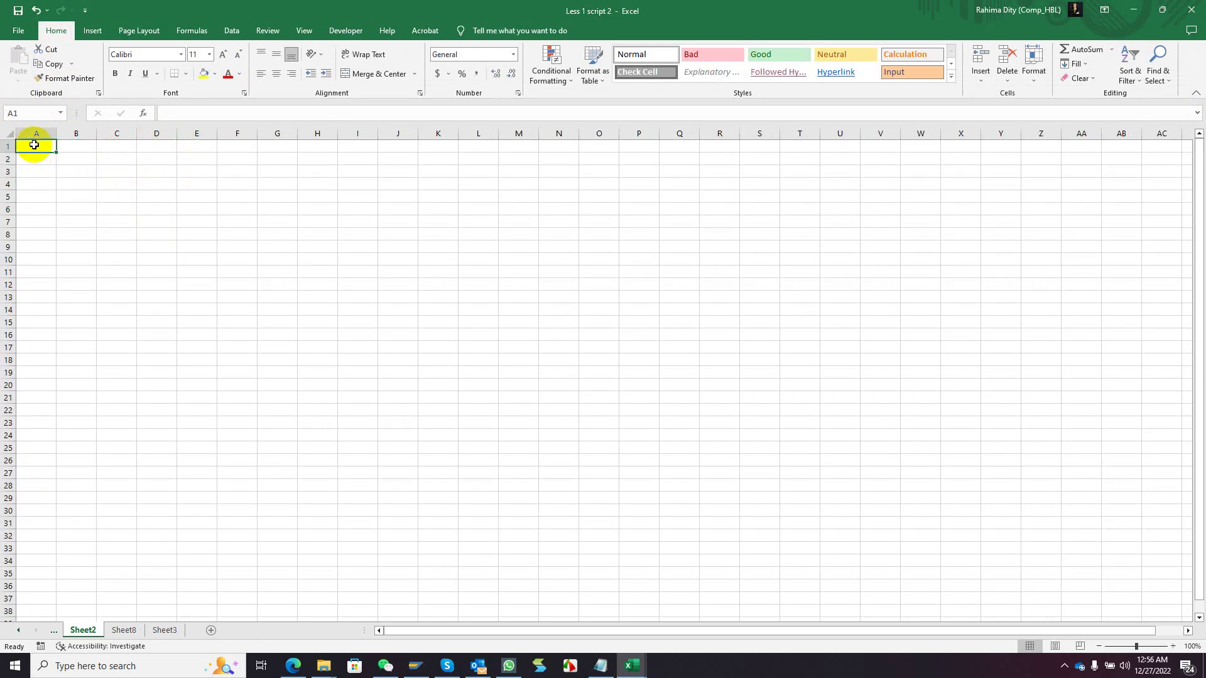
Expand and collapse the formula bar while editing empty cell A1, and leave editing by selecting cell F2.
left_click(168, 114)
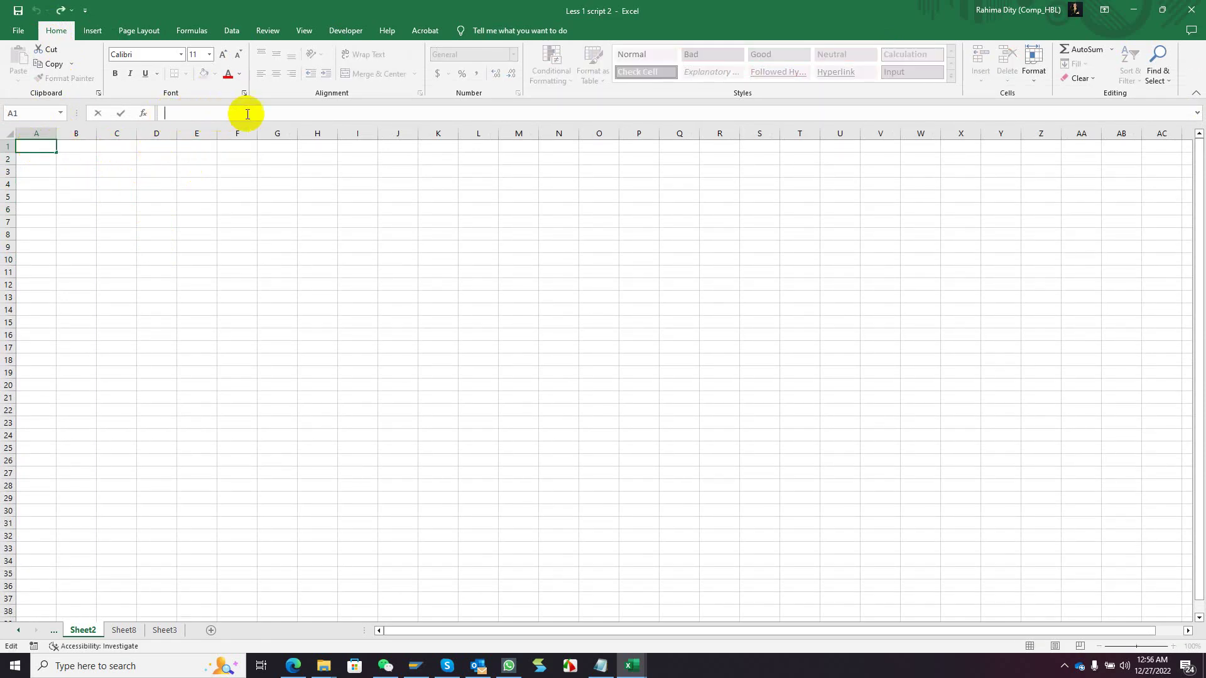
left_click(1199, 114)
left_click(1198, 115)
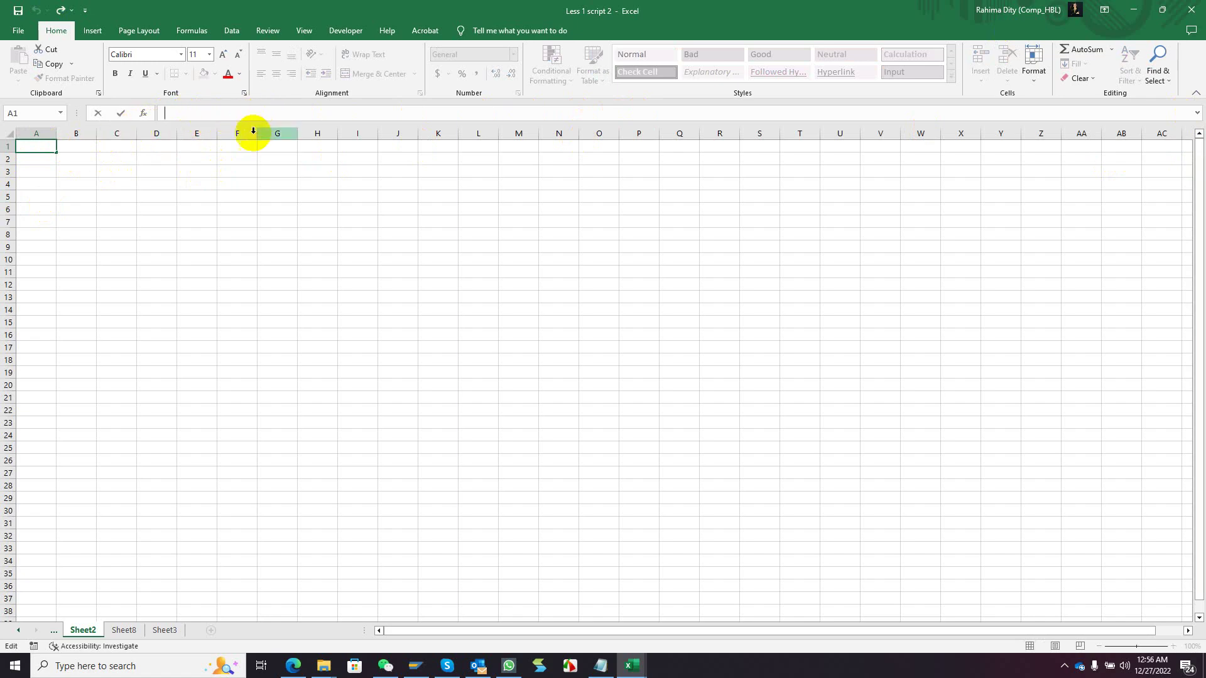
left_click(239, 158)
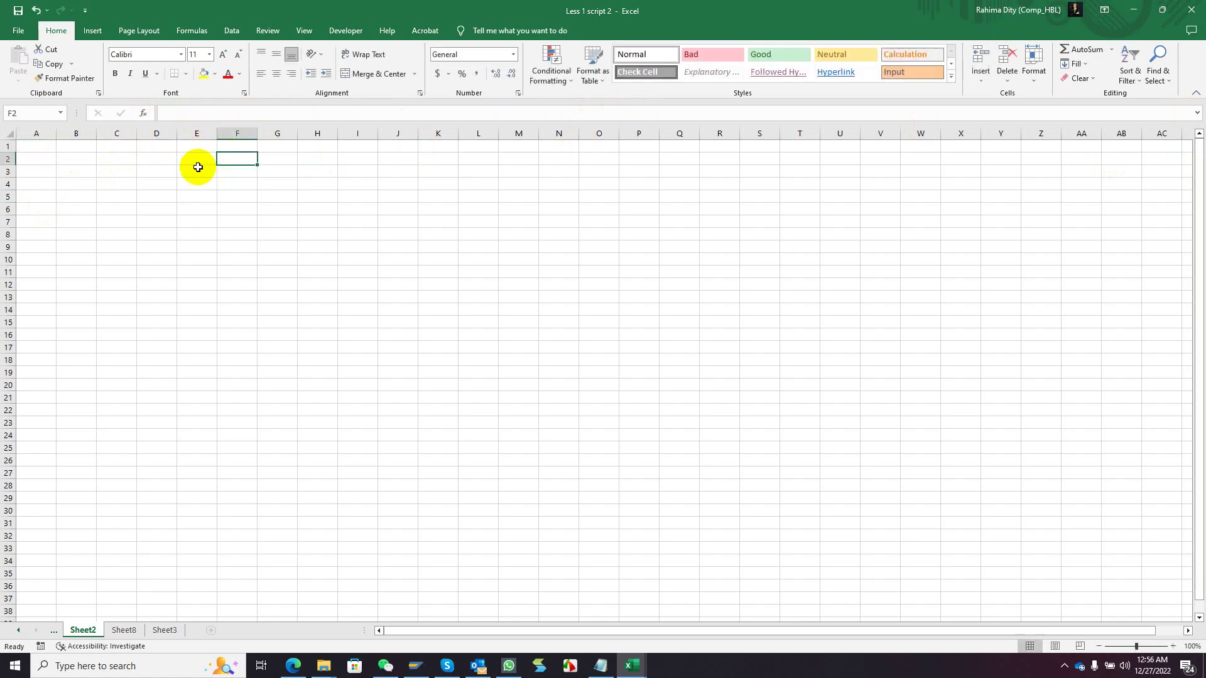
Select whole columns A to F one by one and columns A through E together, finishing on column A alone.
left_click(39, 132)
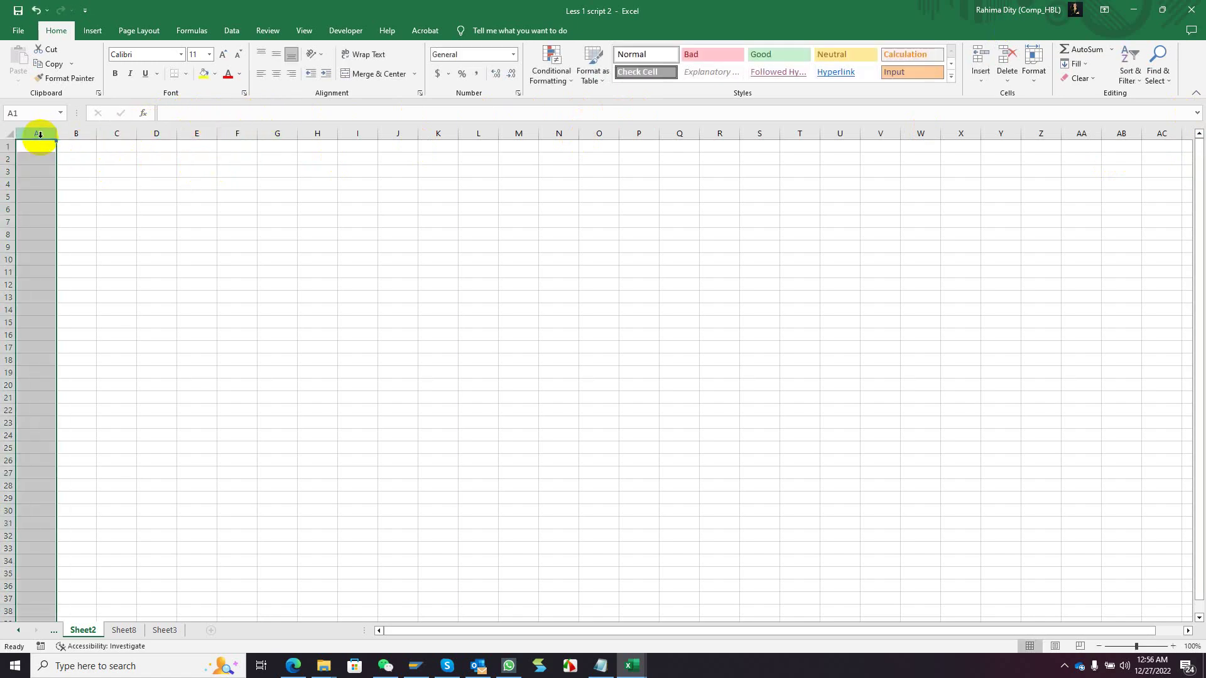
left_click(74, 132)
left_click(108, 134)
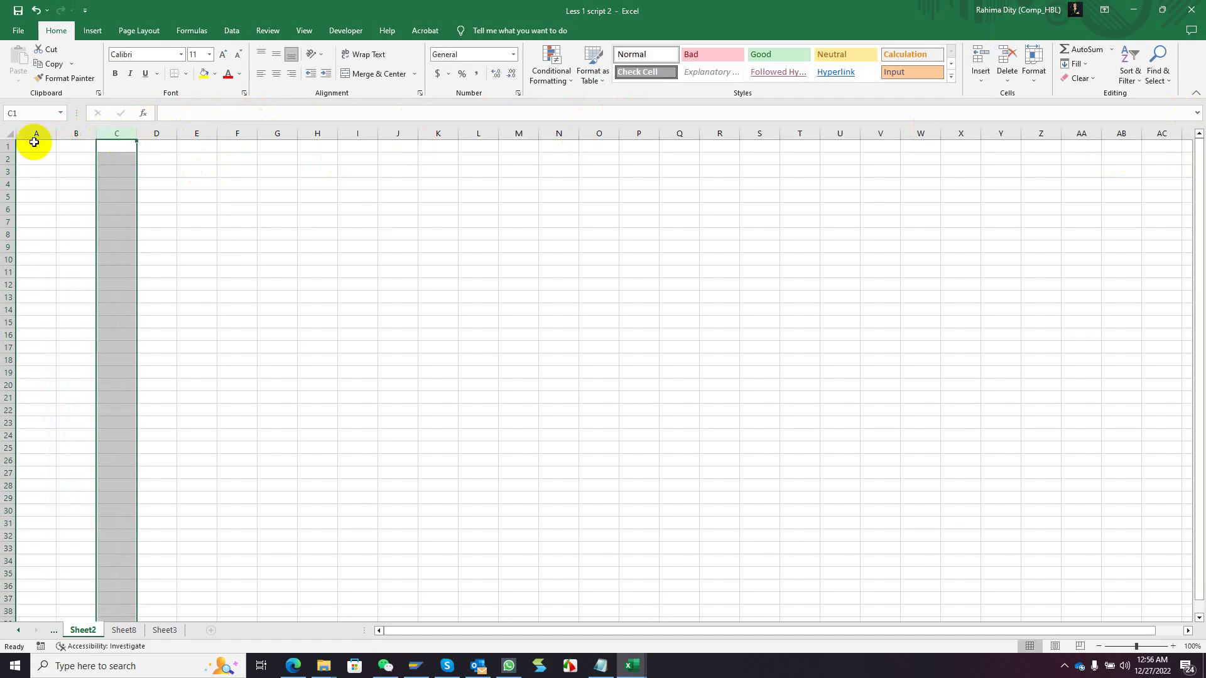
left_click(158, 133)
left_click(198, 133)
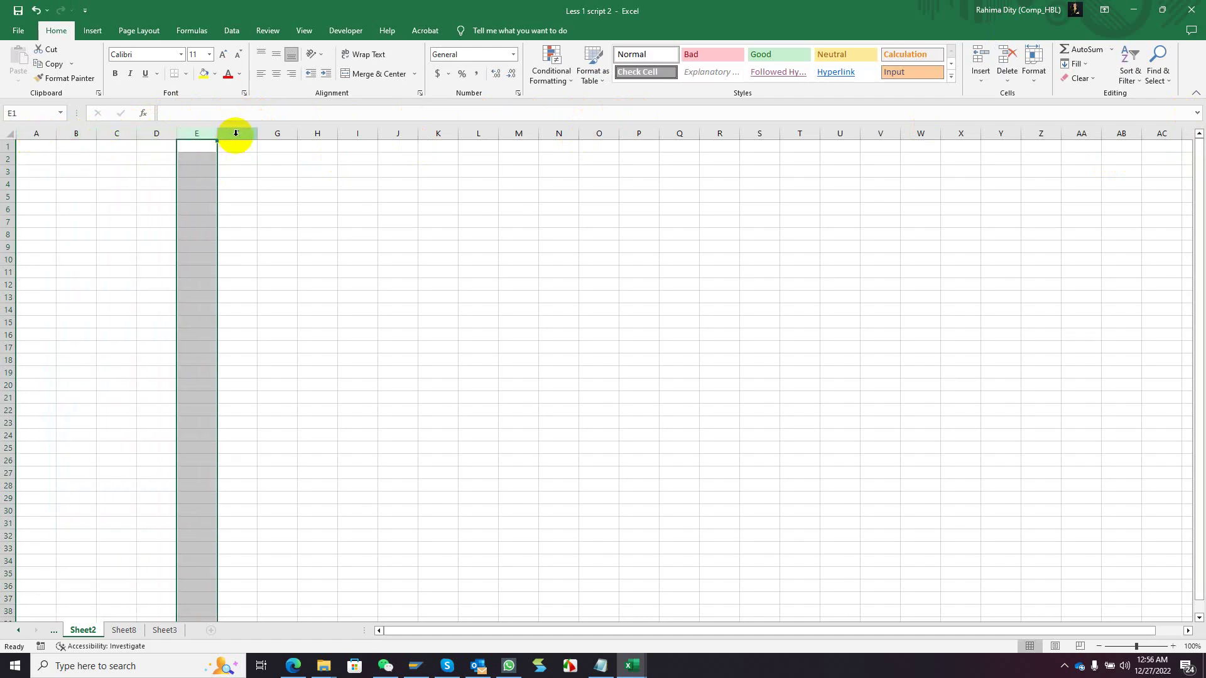
left_click(237, 132)
left_click_drag(32, 134, 196, 134)
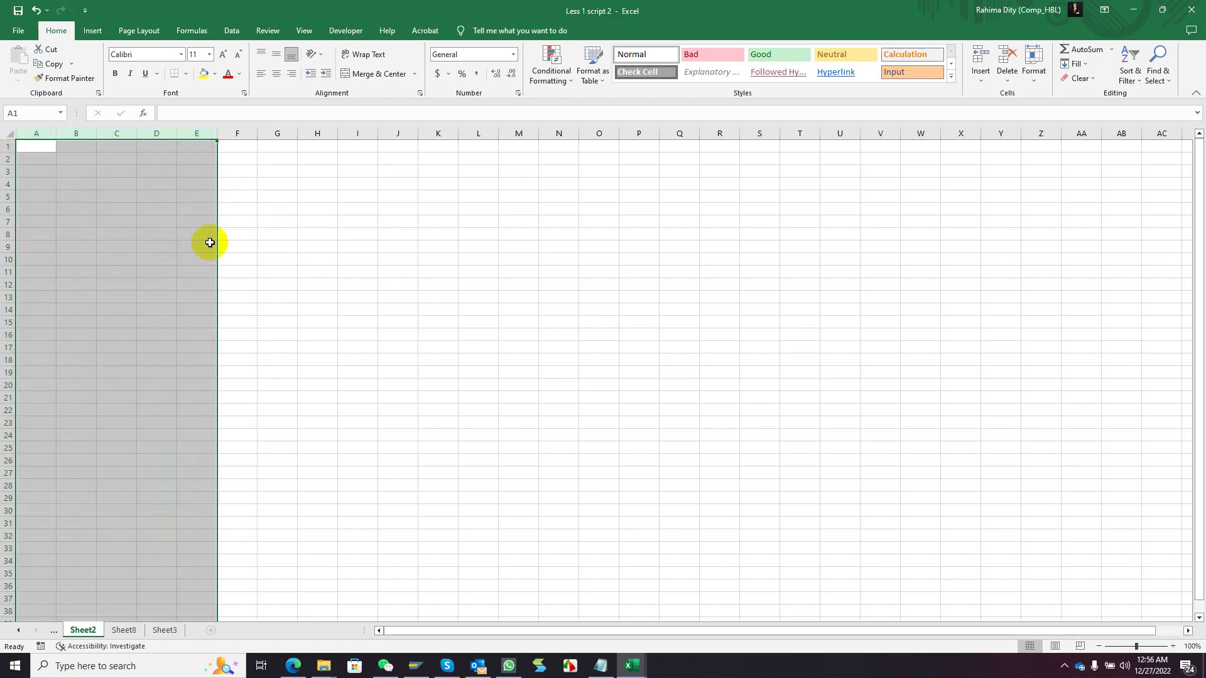
left_click(32, 135)
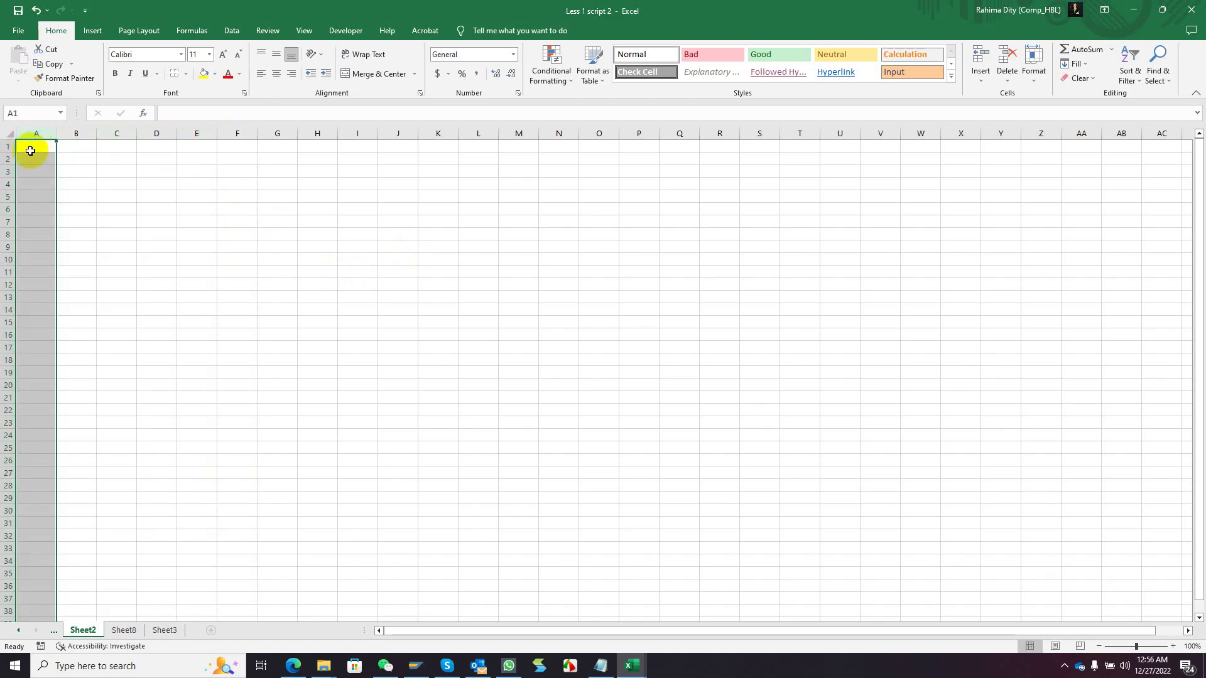
Select whole rows 1, 2 and 3 individually and a block of rows starting at row 1, finishing on cell A1.
left_click(9, 147)
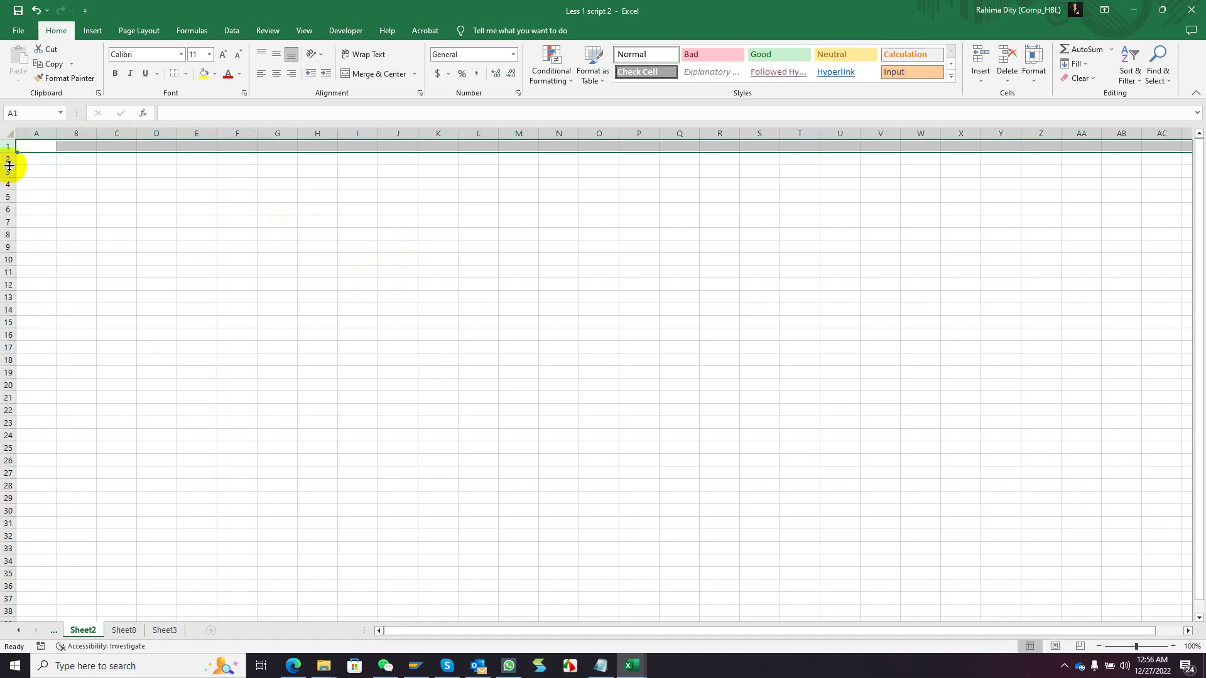
left_click(9, 159)
left_click(9, 172)
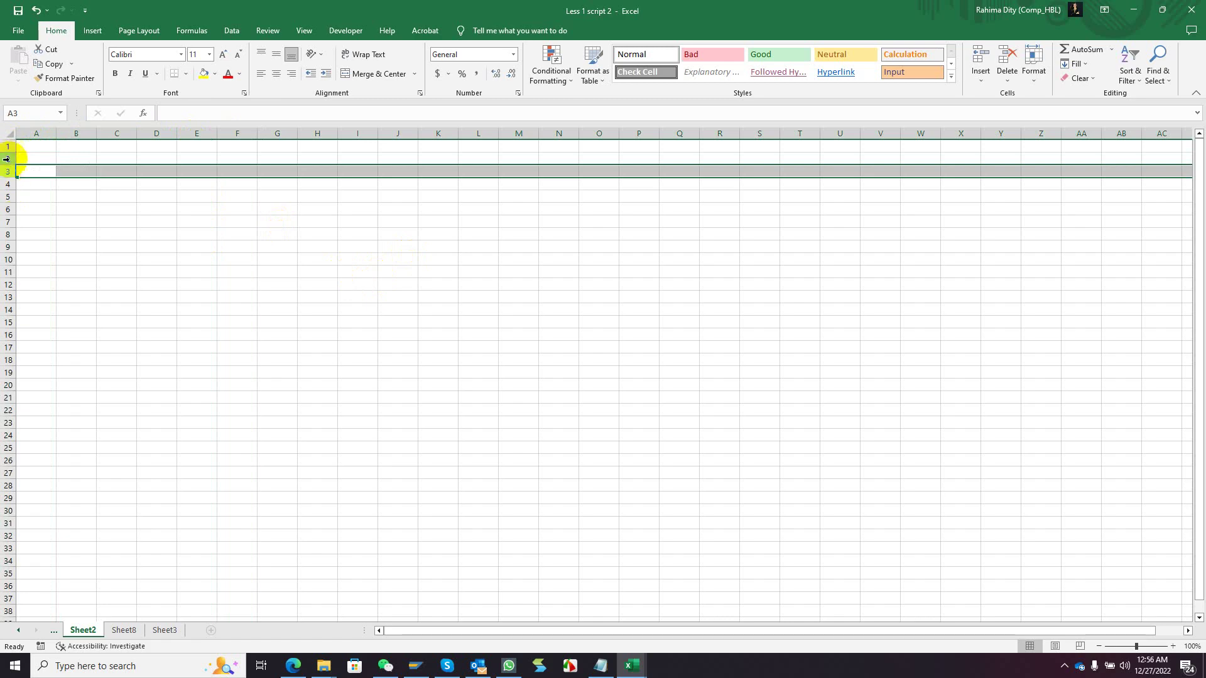
left_click_drag(5, 147, 8, 473)
left_click(36, 148)
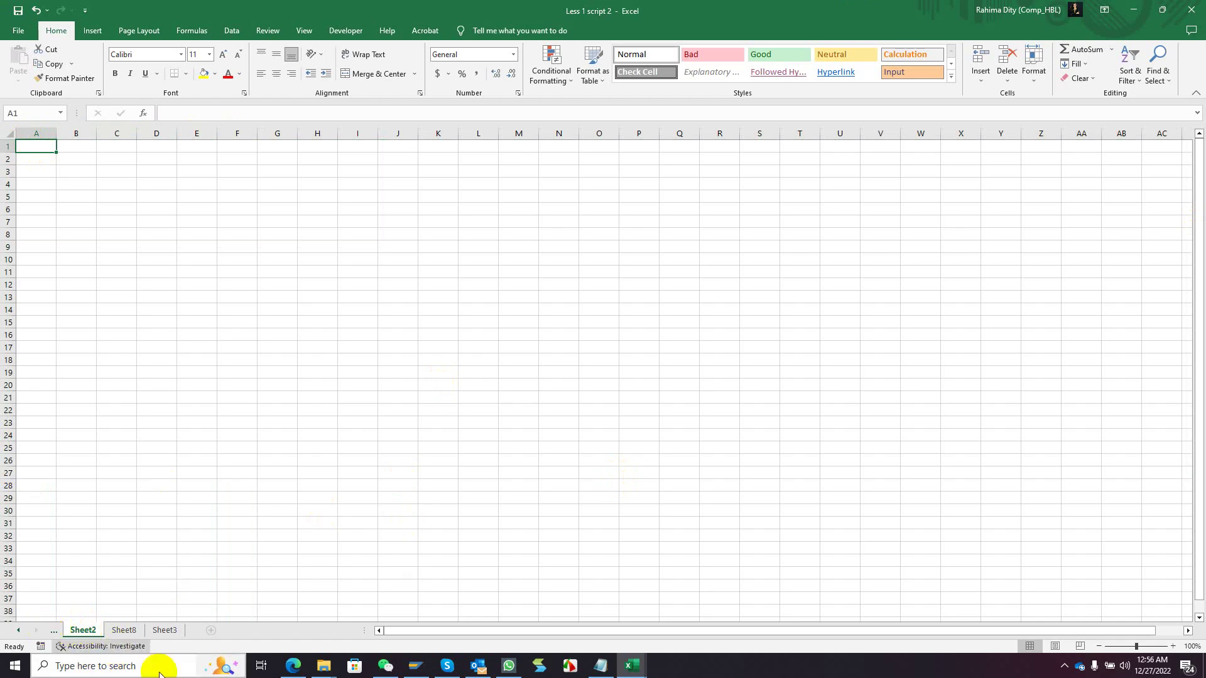
Bring Sheet1 into view among the worksheets and view Sheet1 followed by Sheet3.
left_click(21, 631)
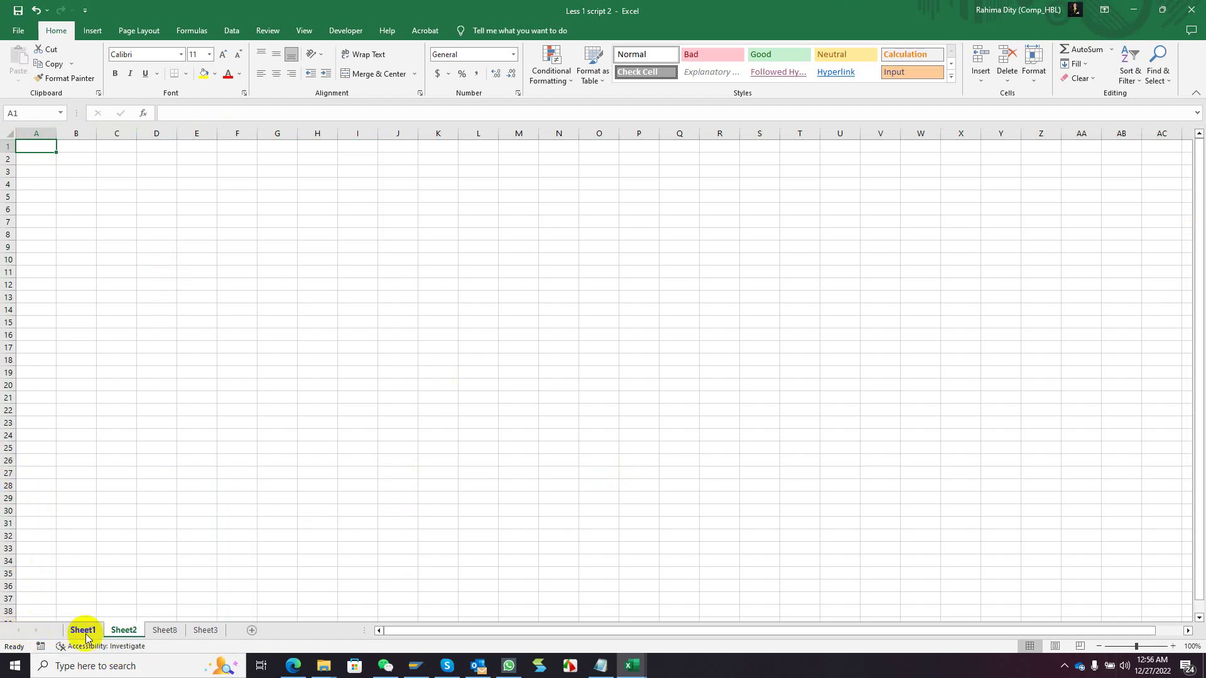
left_click(81, 631)
left_click(207, 631)
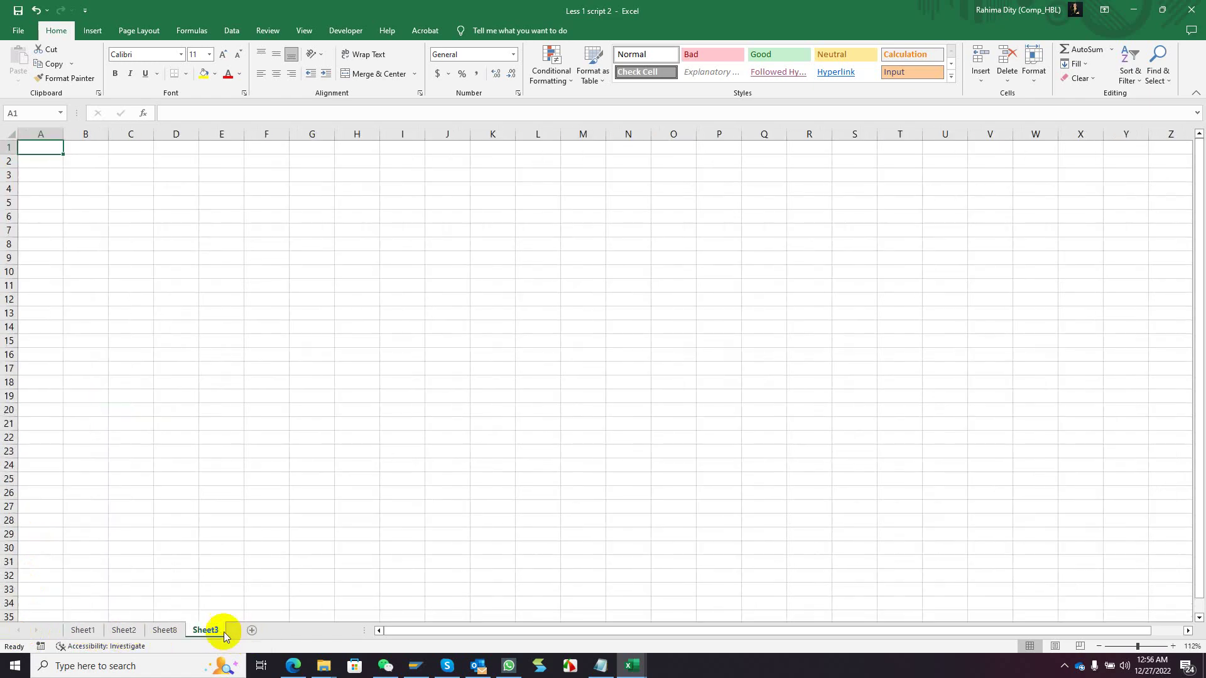
Add four new blank worksheets to the workbook after Sheet3.
left_click(251, 630)
left_click(291, 631)
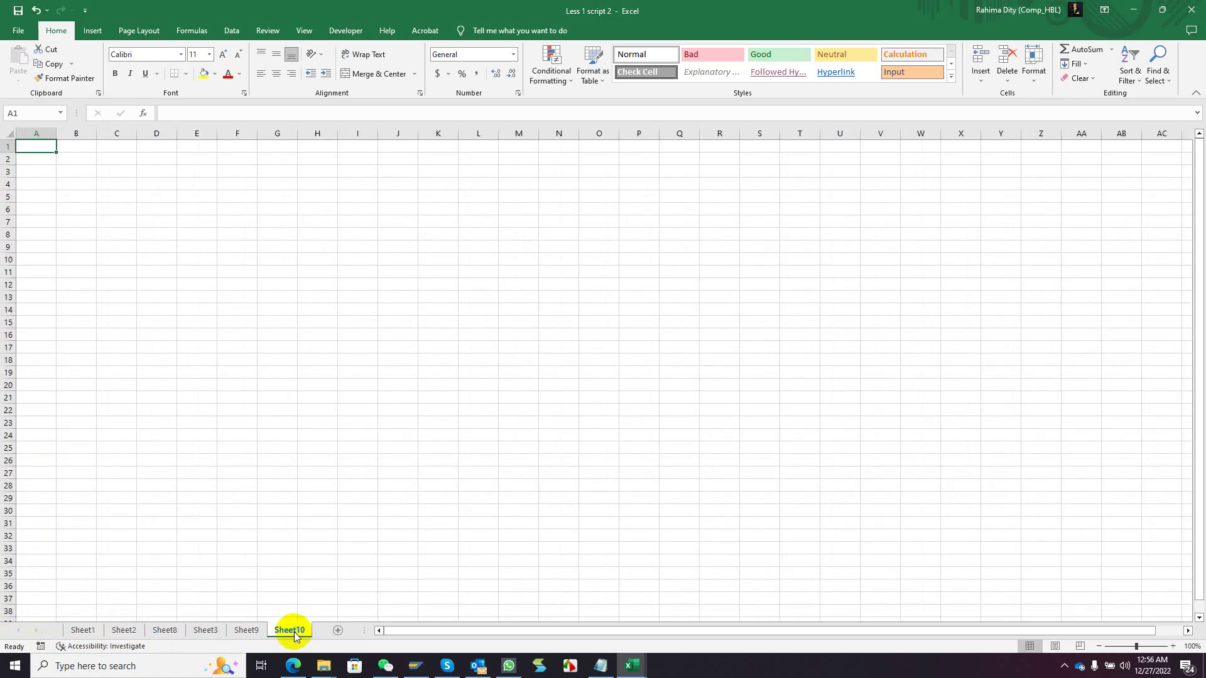
left_click(336, 631)
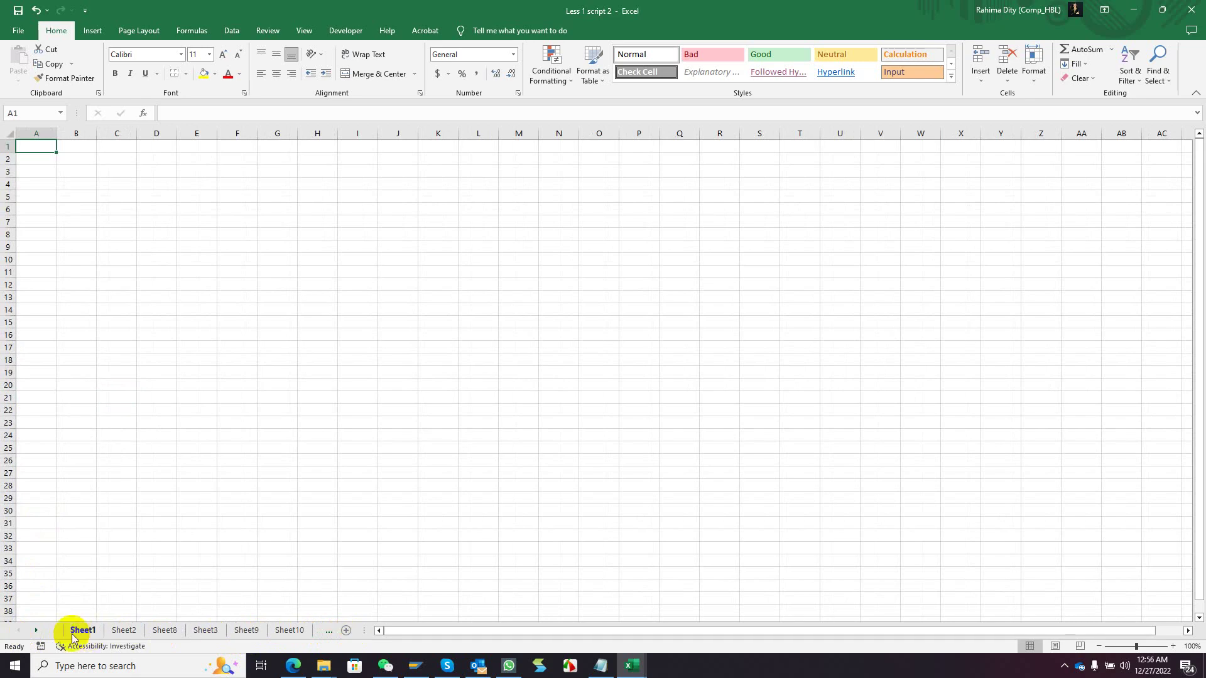
Return to Sheet1, show the complete list of worksheets and activate Sheet3 from it.
left_click(80, 630)
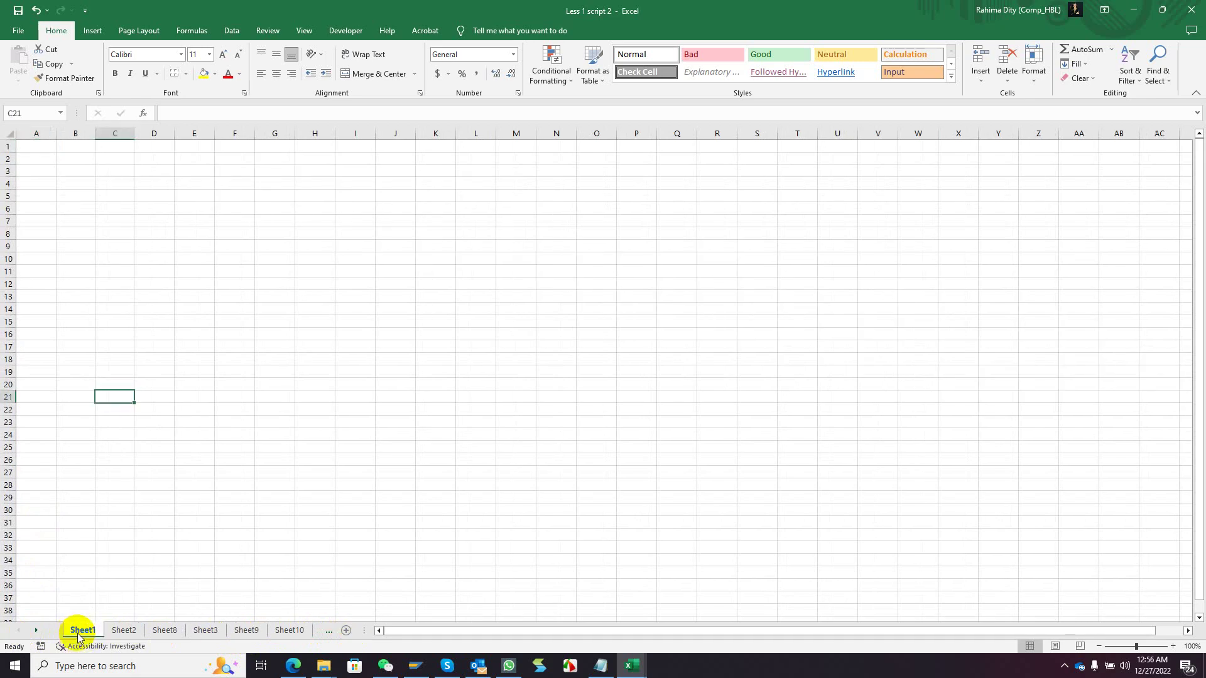
right_click(39, 628)
left_click_drag(51, 433, 68, 402)
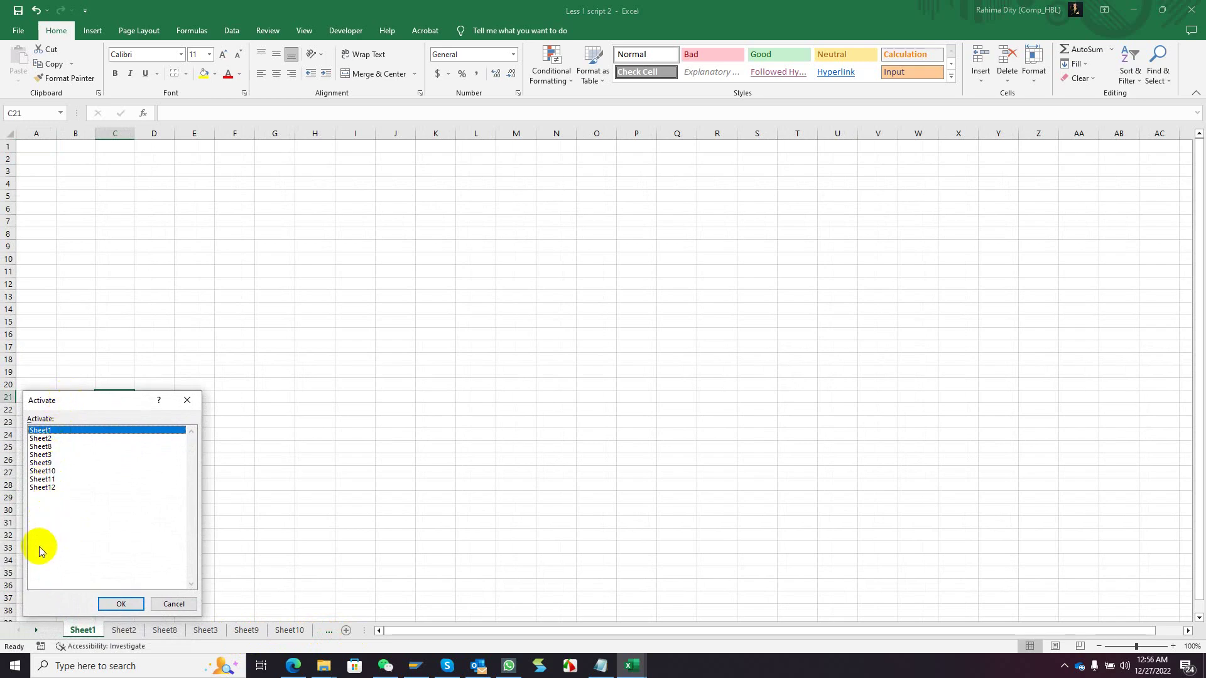
double_click(41, 454)
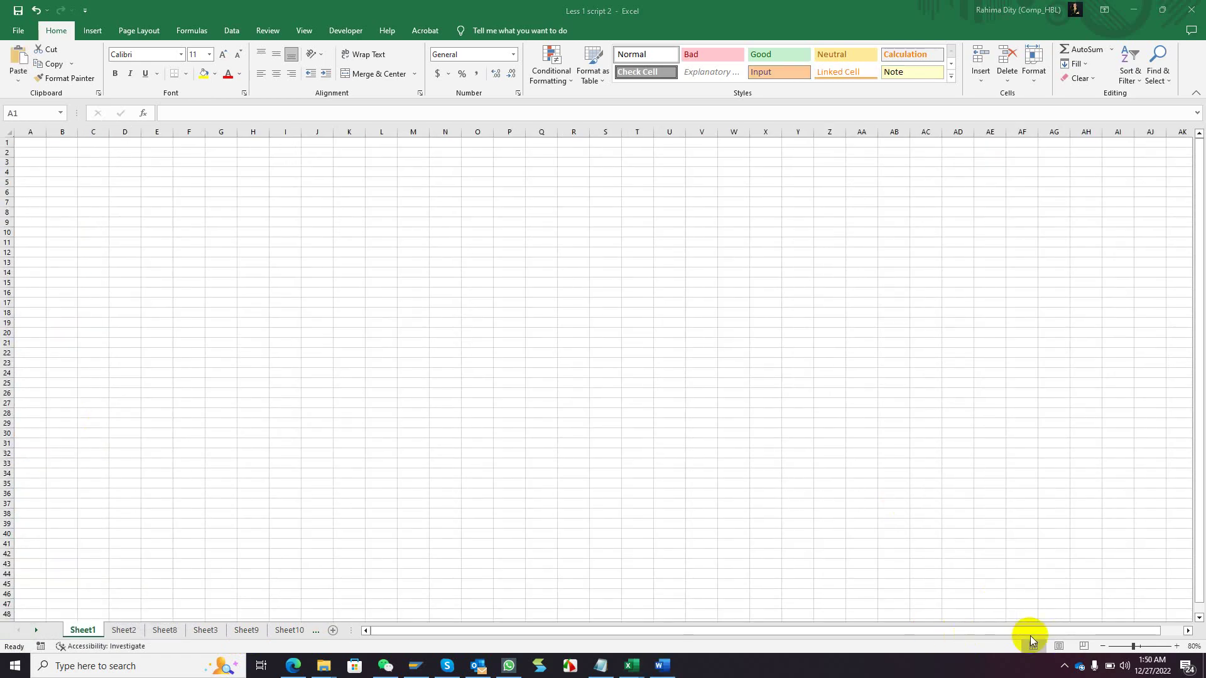
Scroll Sheet1 horizontally back and forth and a few rows down to view other parts of the grid.
left_click_drag(1027, 635, 984, 635)
left_click_drag(1181, 635, 1174, 634)
left_click(367, 630)
mouse_move(412, 634)
left_mouse_down()
mouse_move(509, 628)
mouse_move(409, 631)
left_mouse_up()
left_click(1200, 535)
scroll(1197, 597, "down", 1)
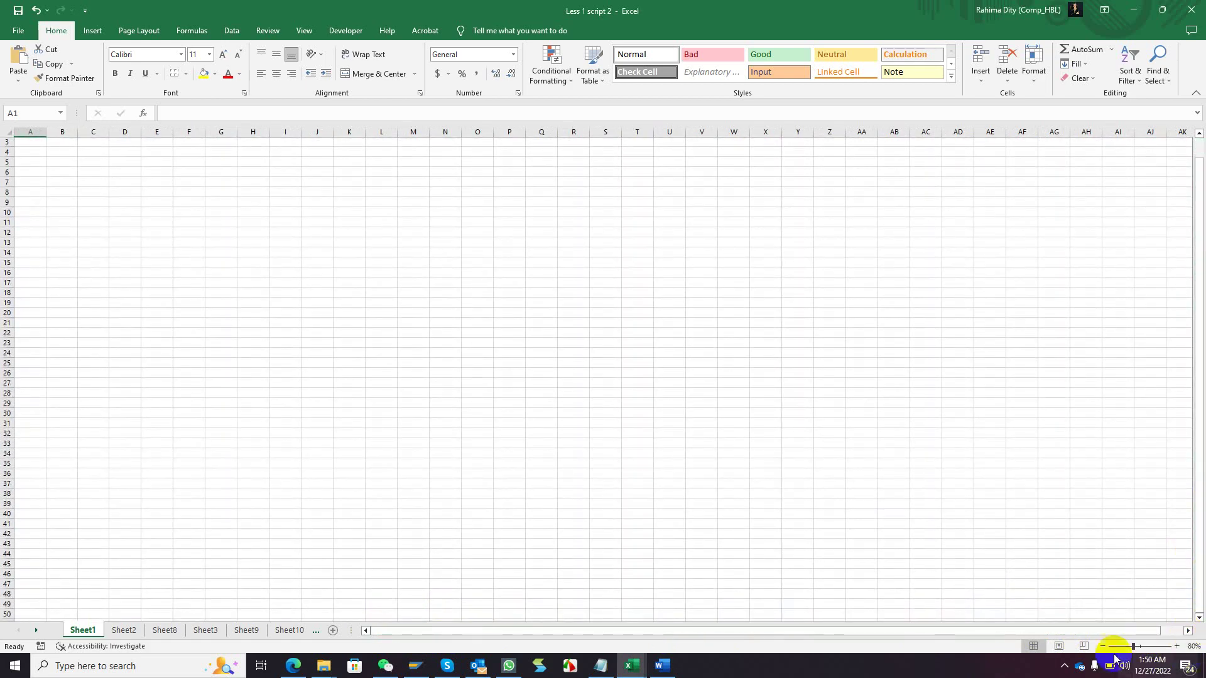
Zoom Sheet1 in to 140% and back out to 80% to compare the magnified and reduced views.
left_click(1177, 647)
left_click(1177, 647)
left_click(1178, 647)
left_click(1177, 647)
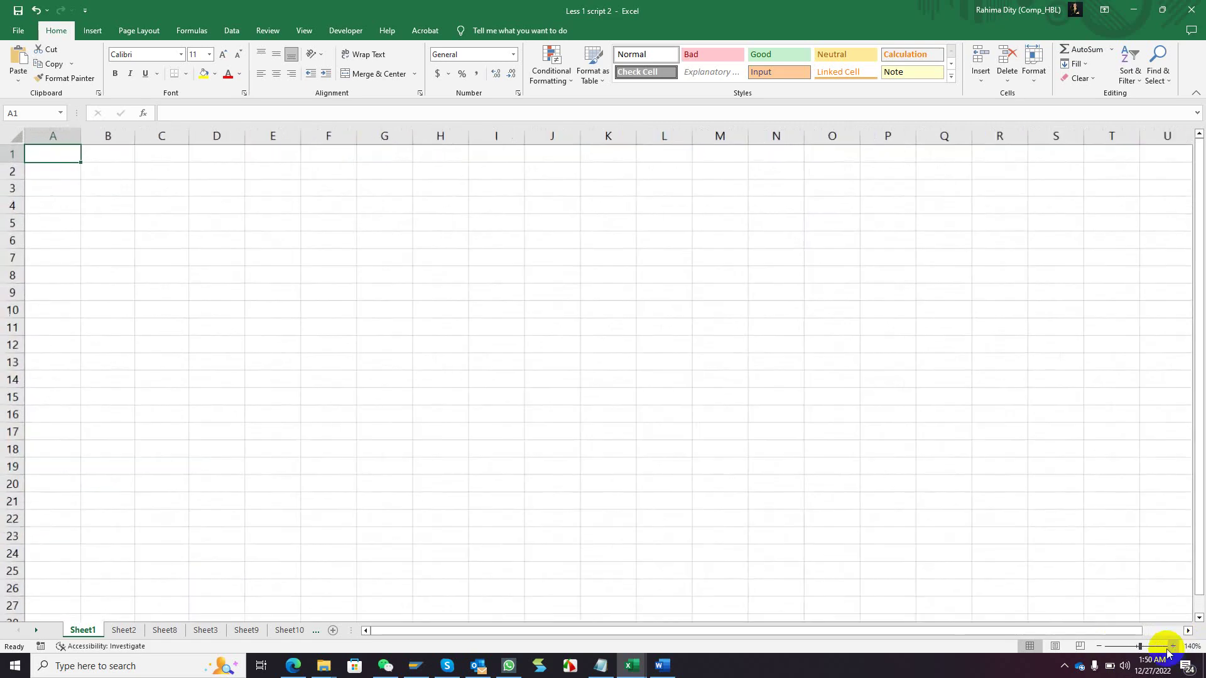
left_click(1178, 647)
left_click(1099, 647)
left_click(1100, 647)
left_click(1100, 647)
left_click(1100, 647)
left_click(1099, 647)
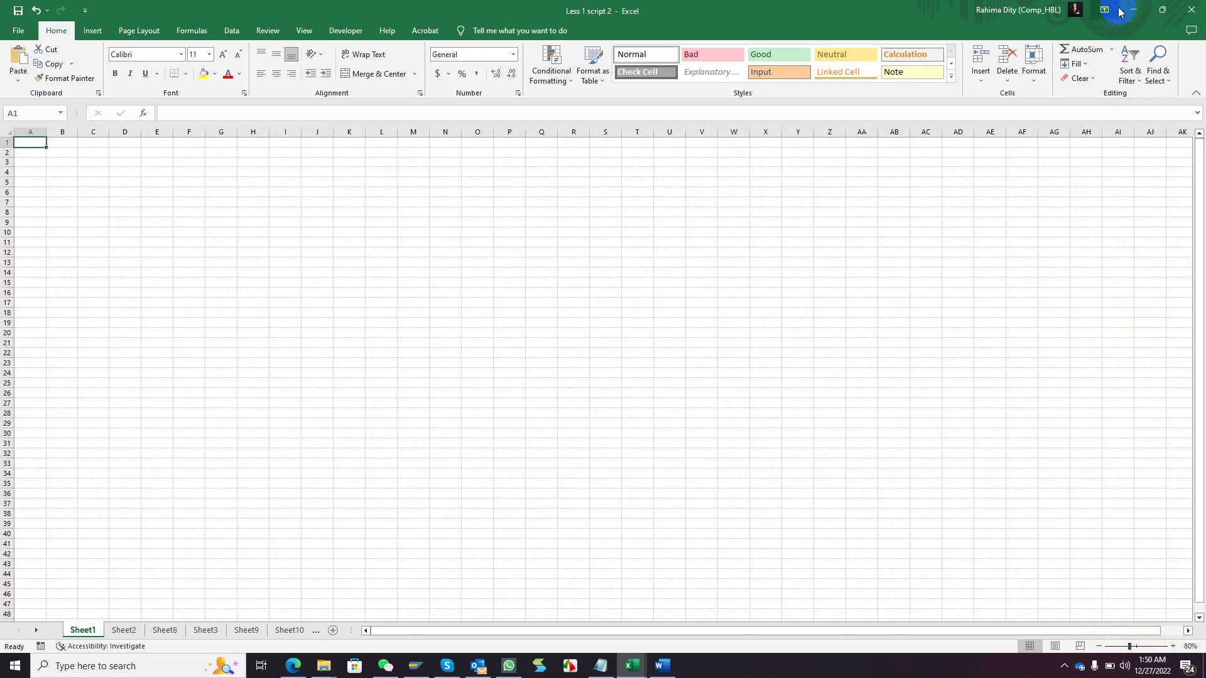
View the File page with its workbook commands and return to the worksheet.
left_click(18, 31)
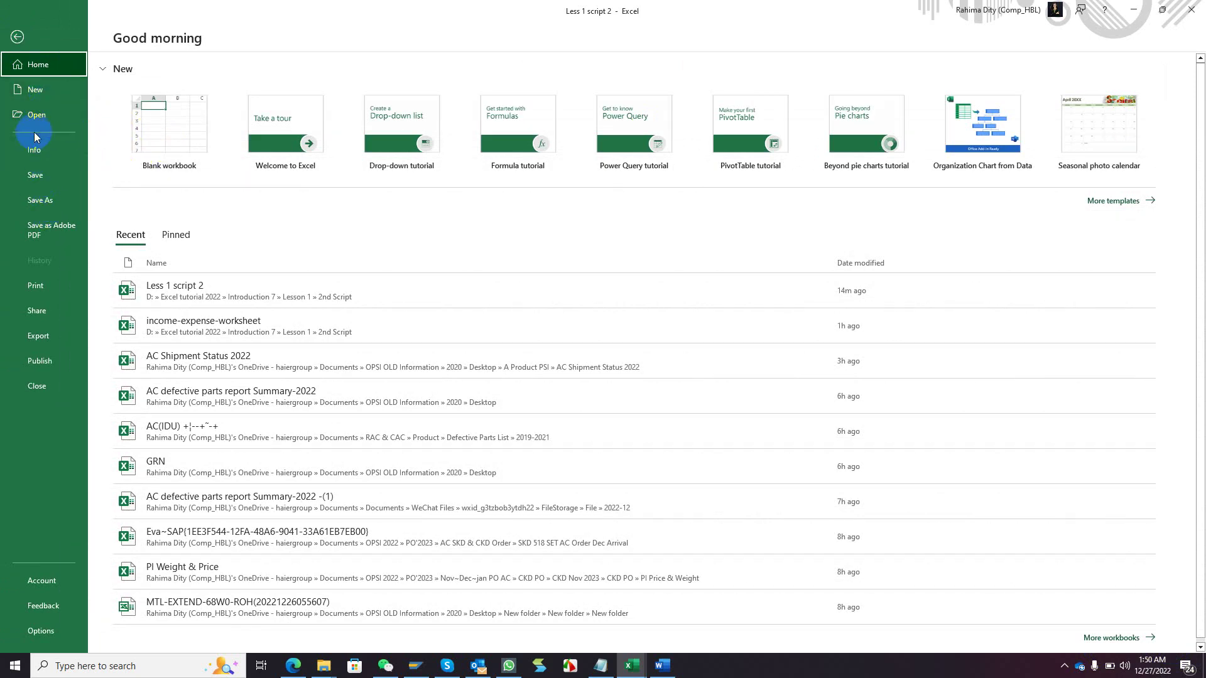
left_click(18, 38)
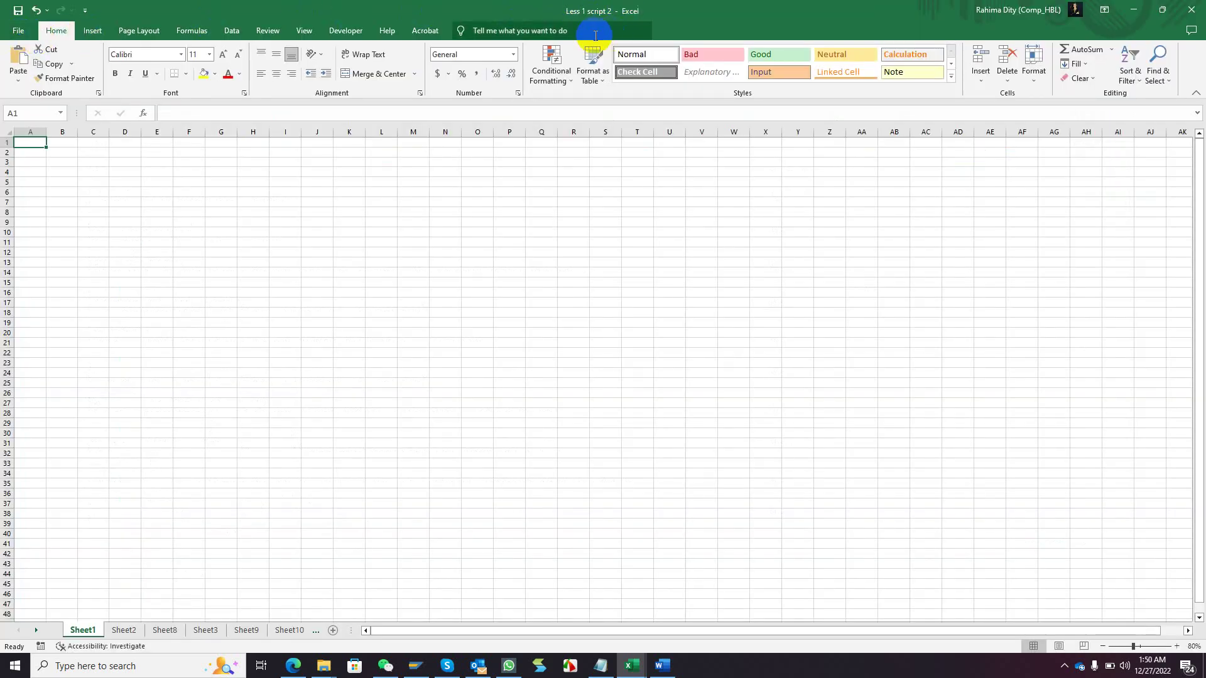
Enter the text Apple in cell D4.
left_click(39, 162)
left_click(124, 173)
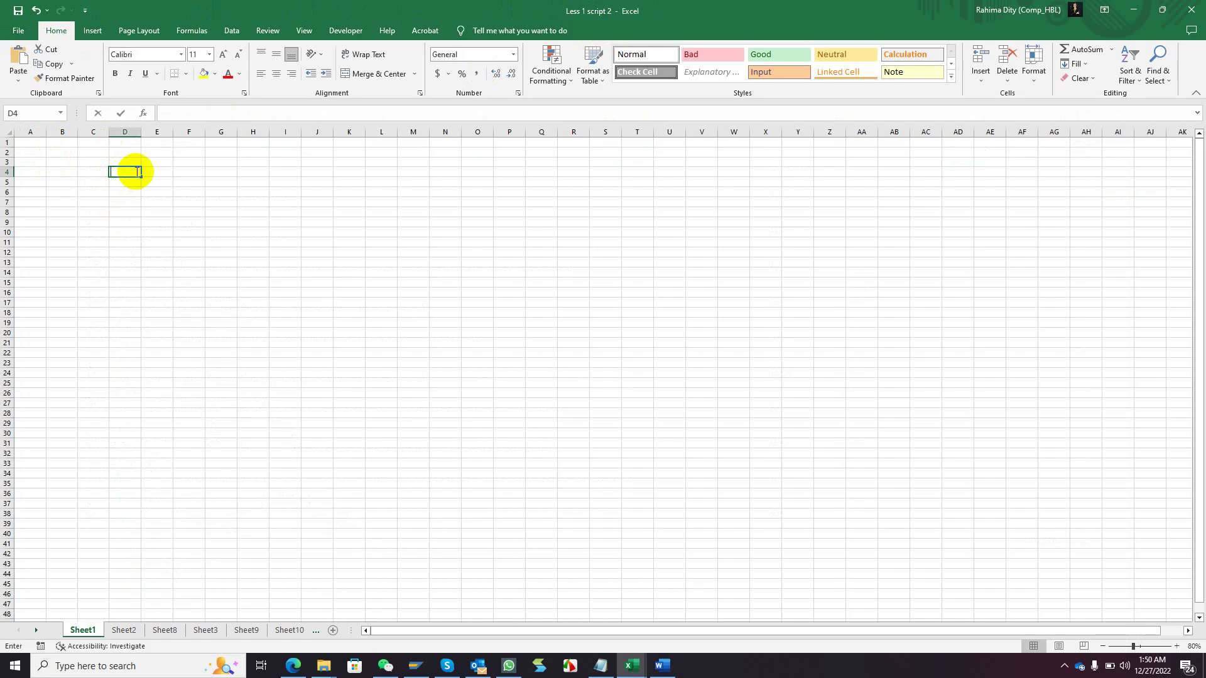
double_click(138, 171)
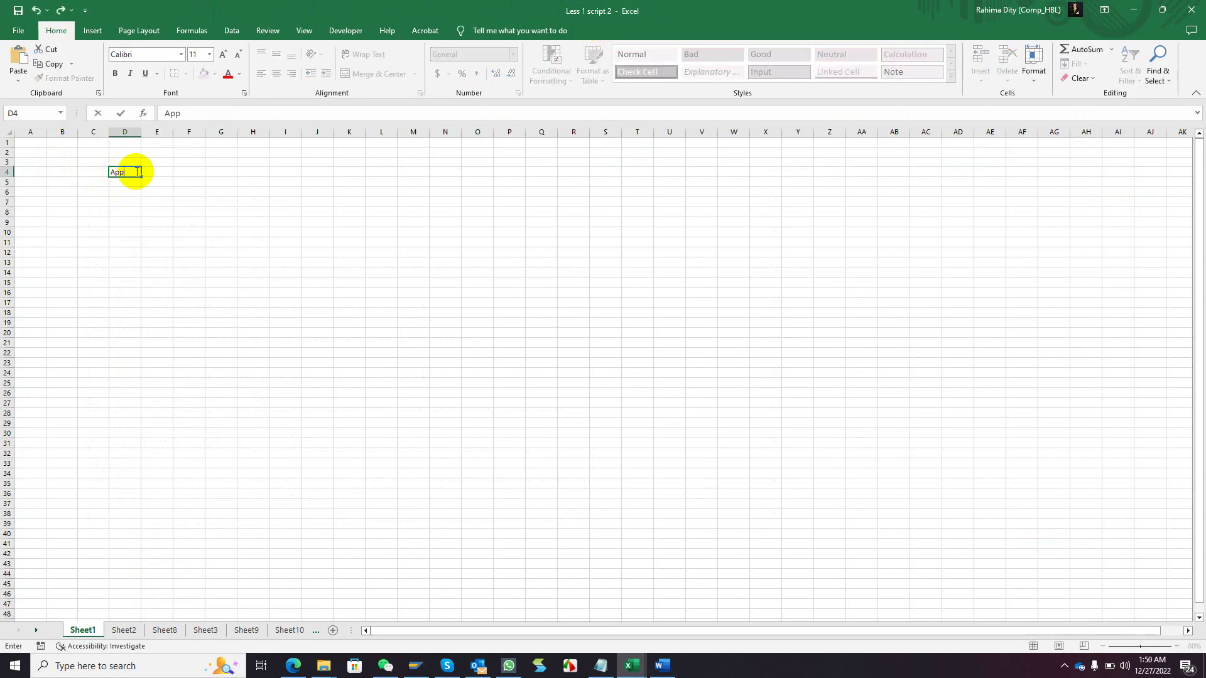
key("F2")
key("XF86AudioPlay")
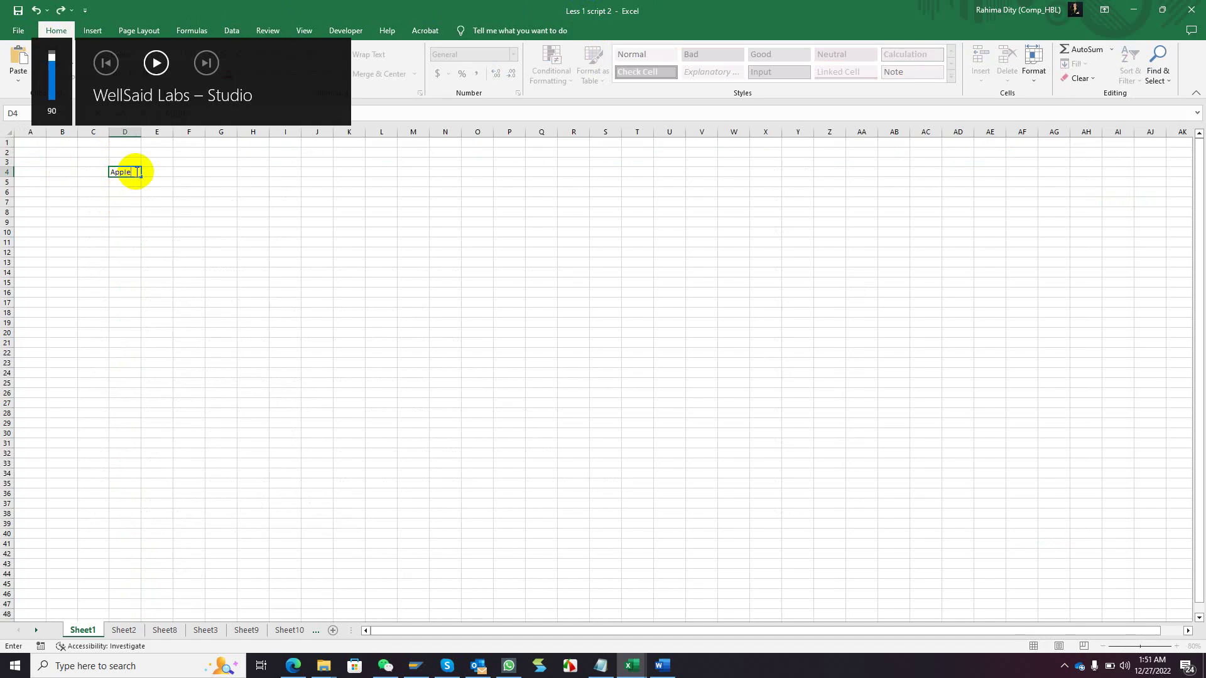
Erase the text Apple from cell D4 and move to cell B4.
key("BackSpace")
key("BackSpace")
key("BackSpace")
key("BackSpace")
key("BackSpace")
left_click(49, 170)
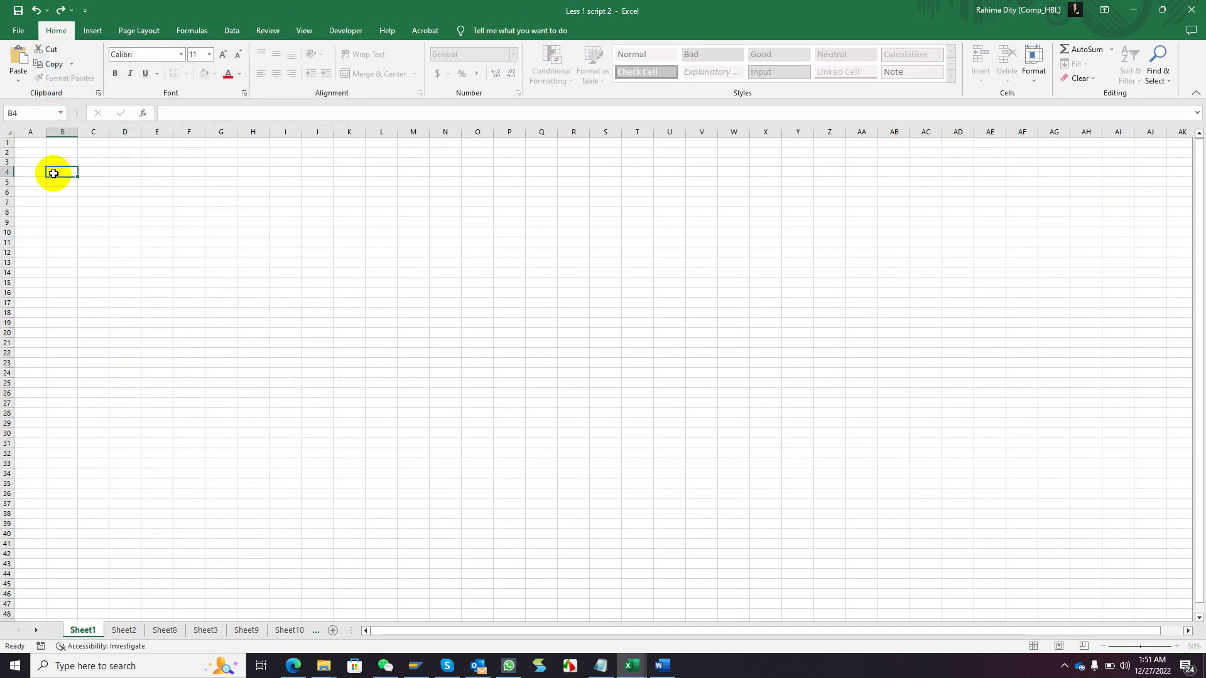
Select a vertical block of cells in column B, followed by the range C7:F10.
left_click(43, 154)
left_click_drag(50, 148, 60, 326)
left_click_drag(93, 202, 189, 232)
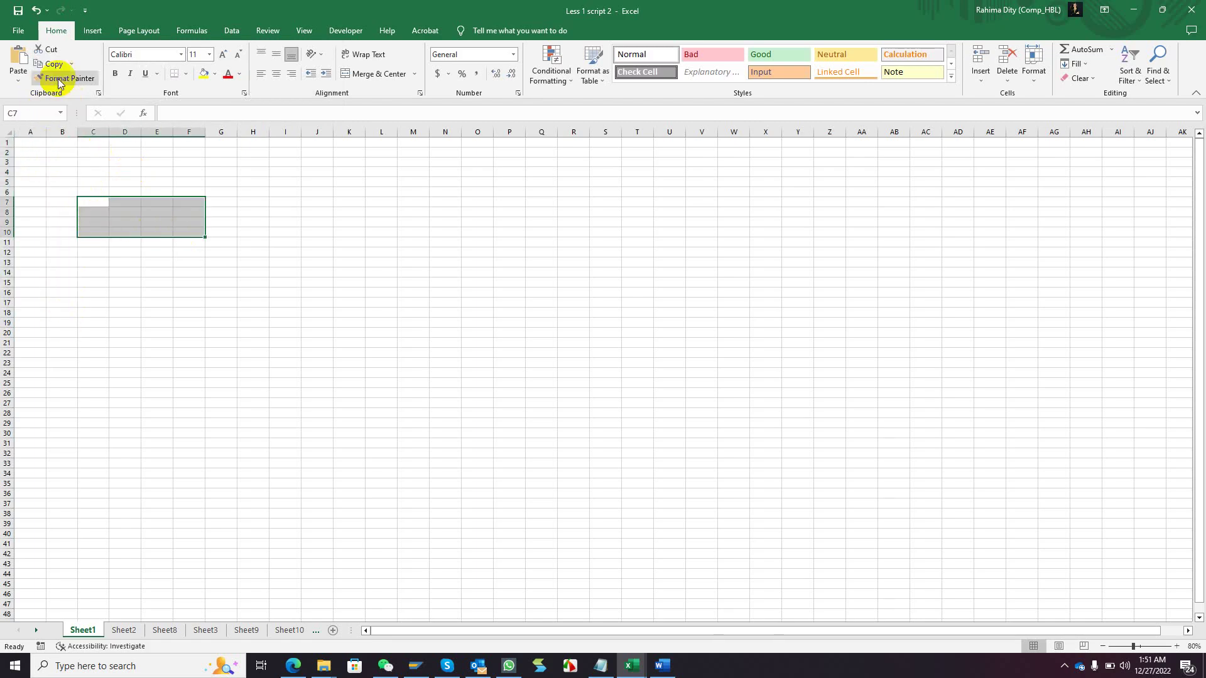
Set up saving a copy of the workbook on this PC in the Desktop folder, with PDF as the file type.
left_click(19, 31)
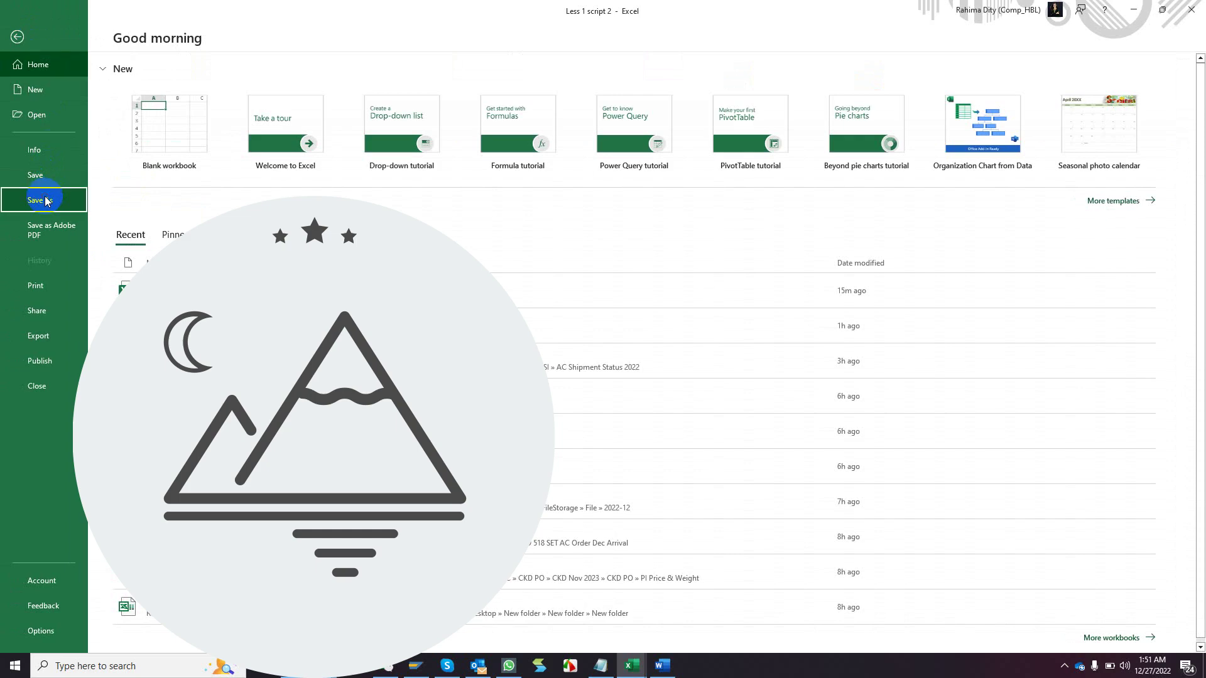
left_click(45, 201)
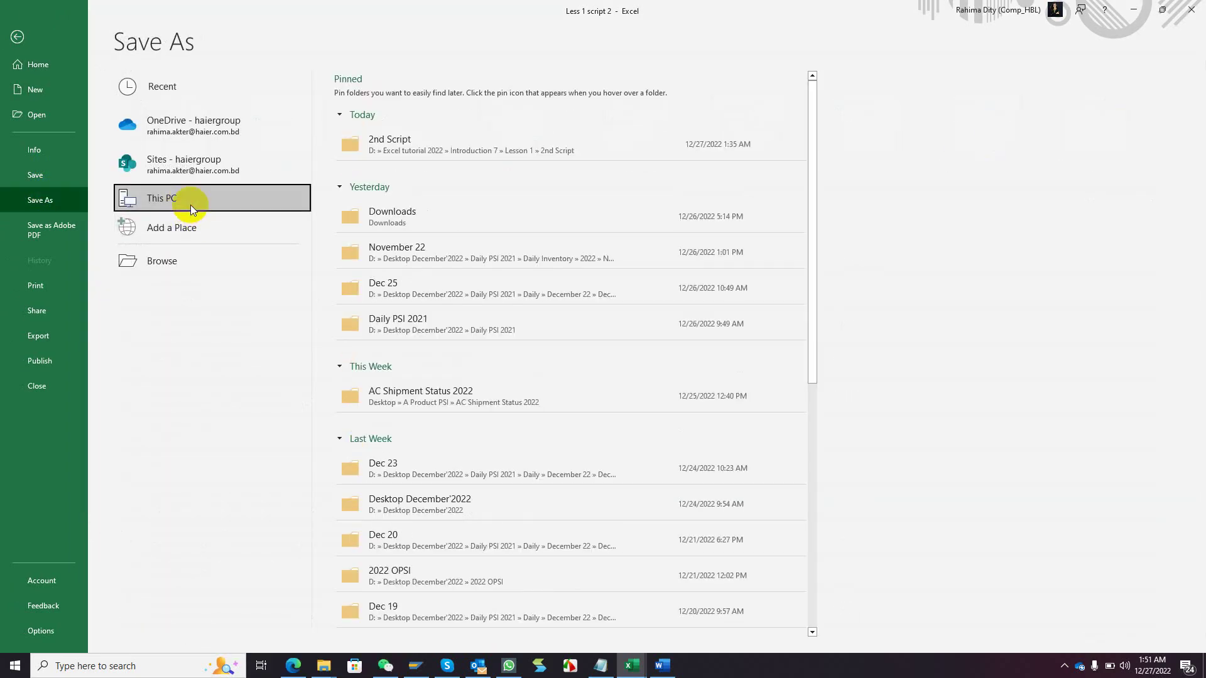
left_click(191, 204)
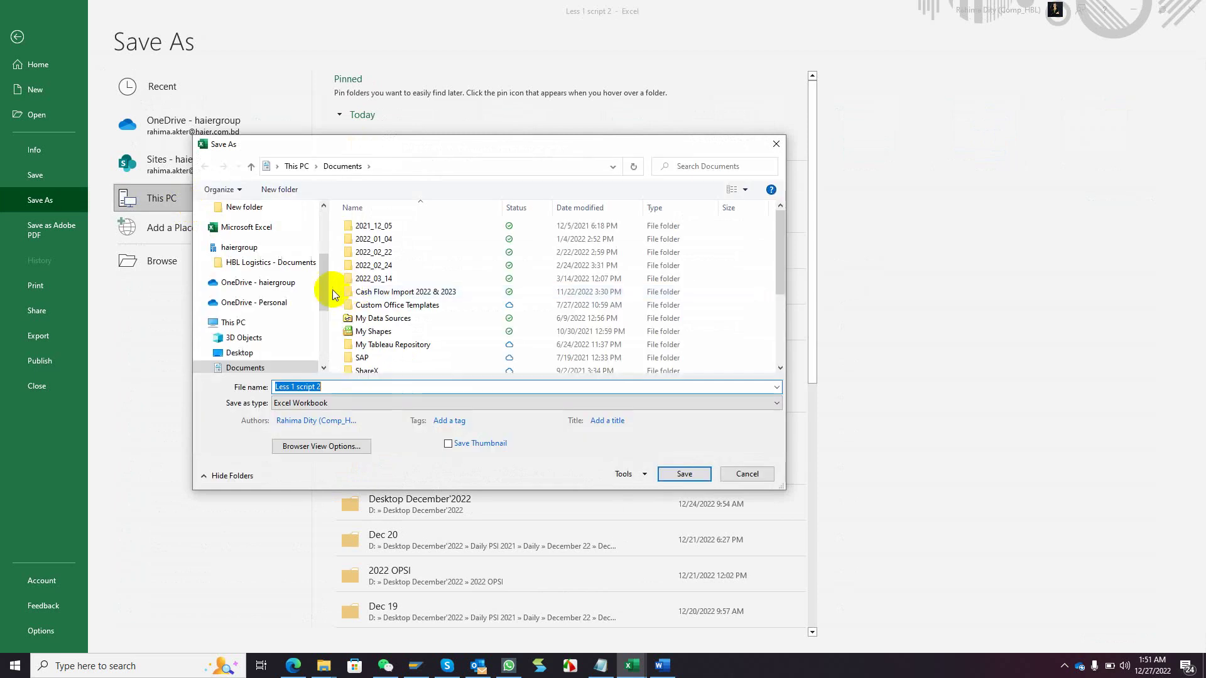
left_click(246, 234)
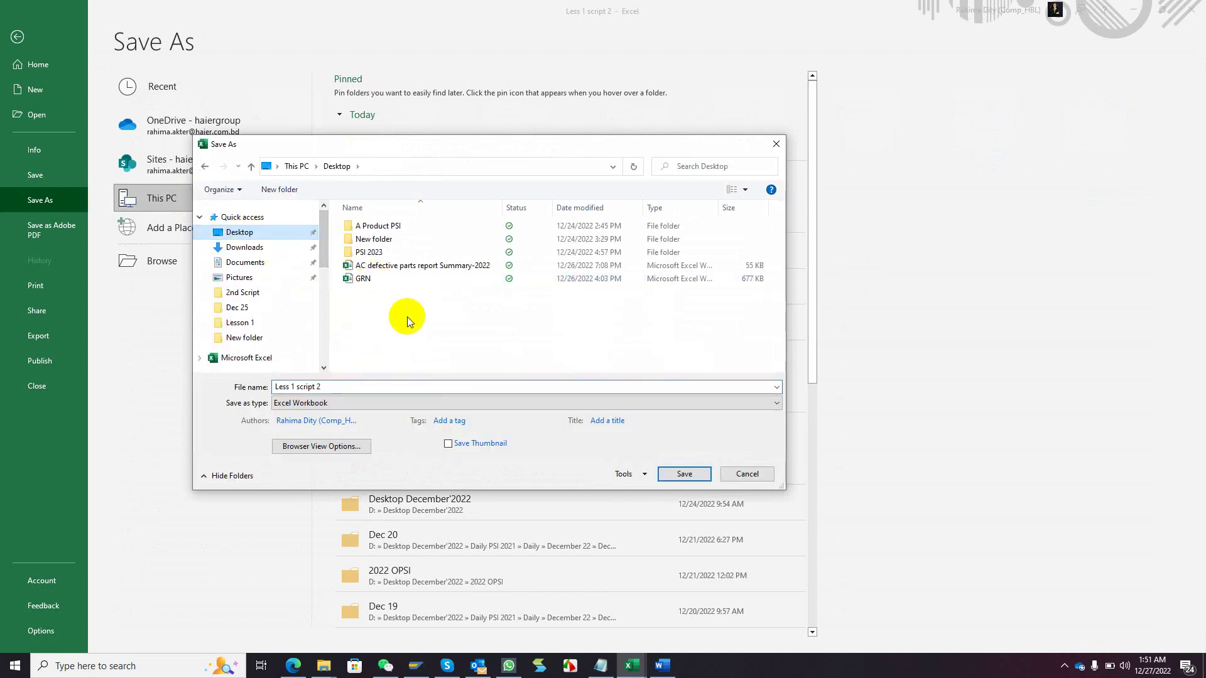
left_click(337, 386)
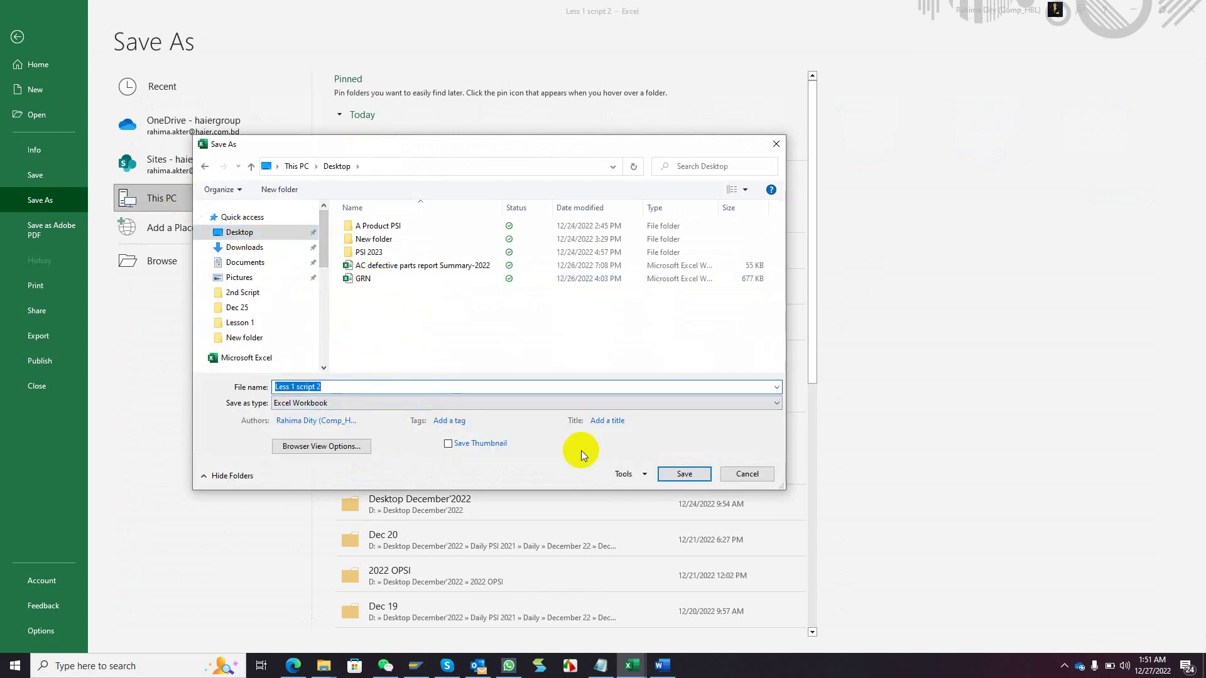
left_click(479, 405)
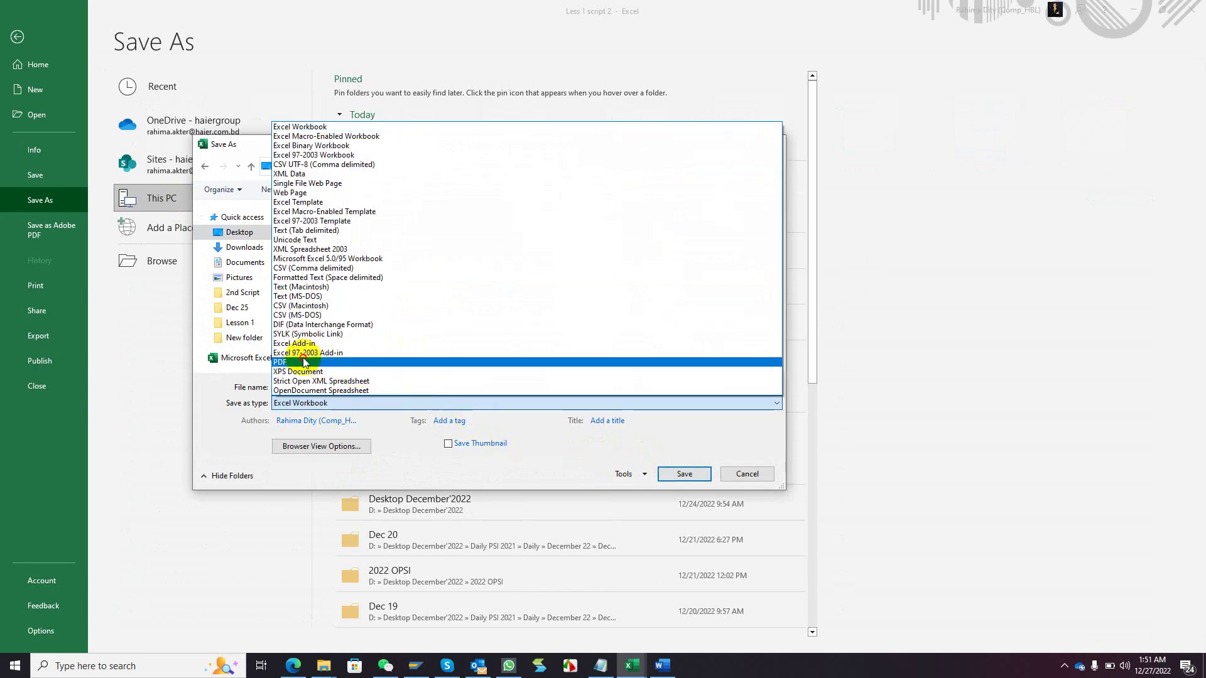
left_click(280, 362)
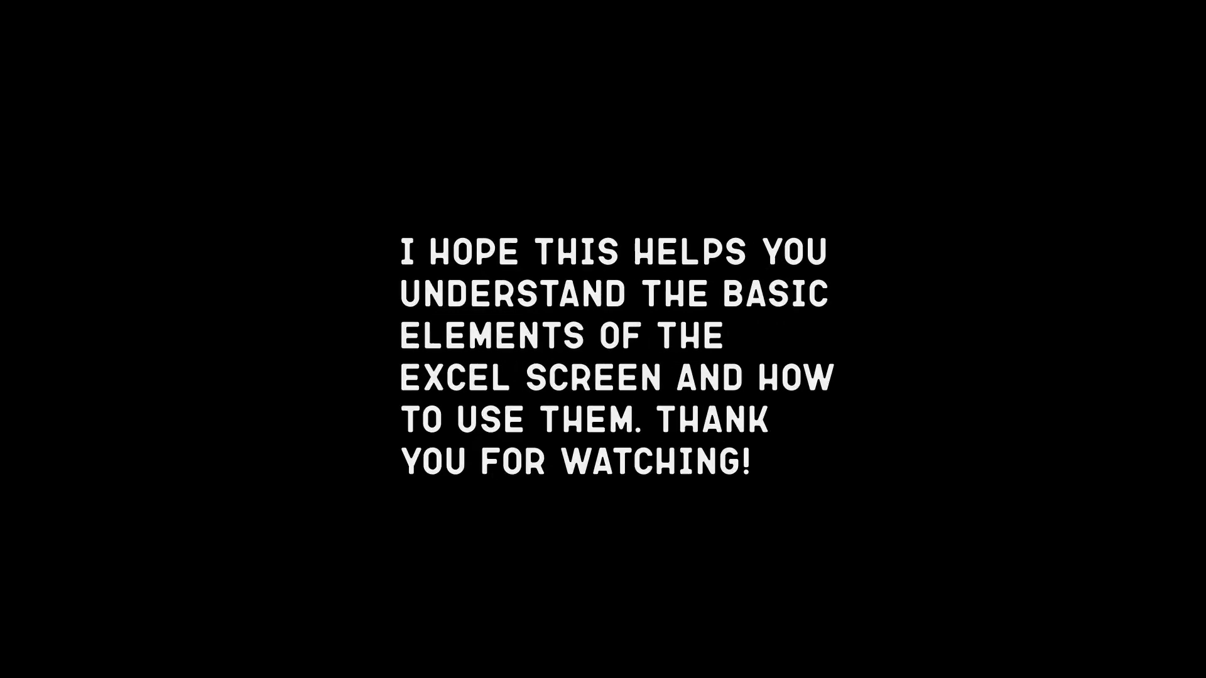